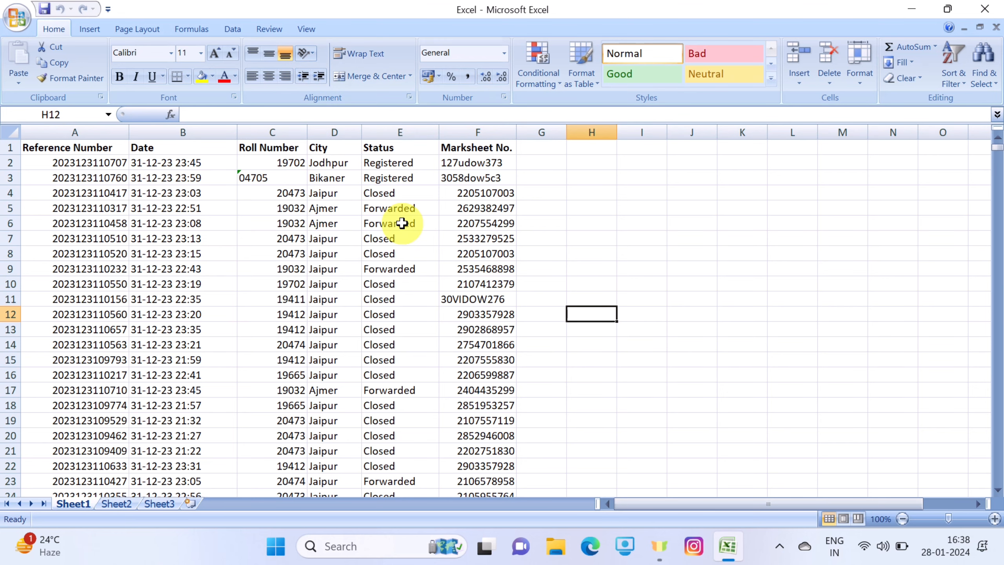
# Top-align the Forwarded entry in cell E6 and enlarge its text to 72 pt
pyautogui.click(376, 219)
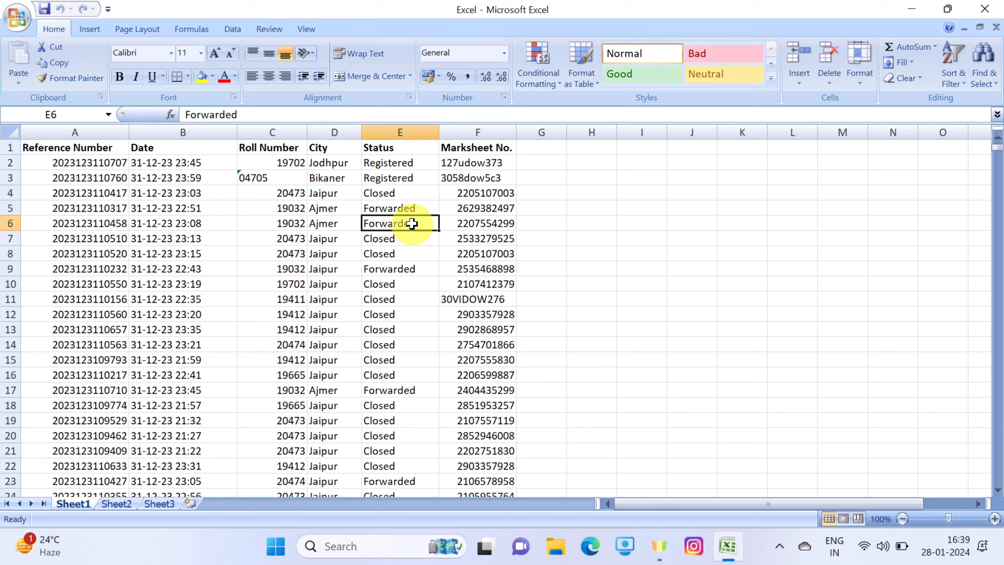
pyautogui.click(256, 55)
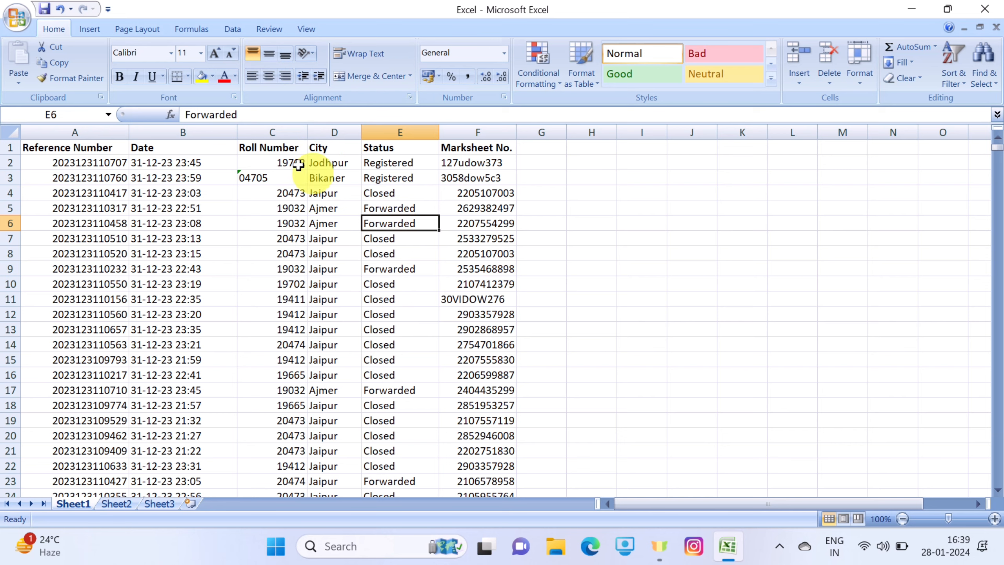
pyautogui.click(220, 54)
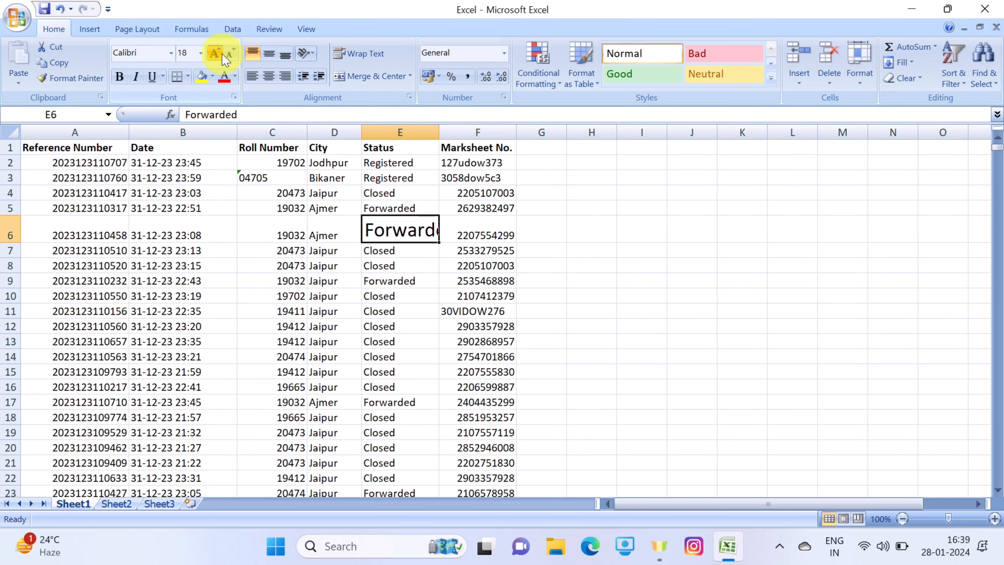
pyautogui.click(220, 54)
pyautogui.click(221, 53)
pyautogui.click(221, 54)
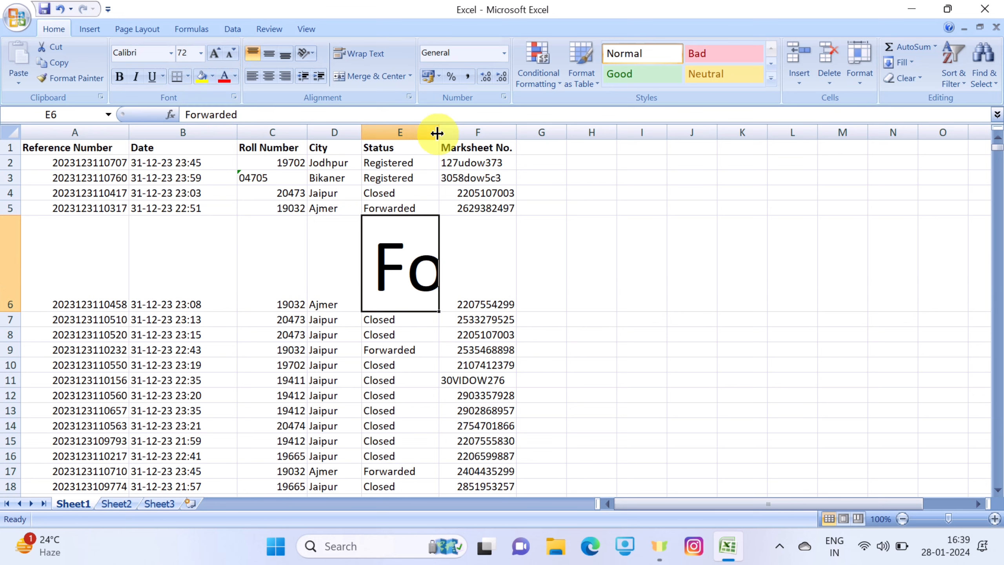
# Widen column E and increase the height of row 6 so the enlarged Forwarded text fits with spare room
pyautogui.moveTo(435, 132); pyautogui.dragTo(695, 148)
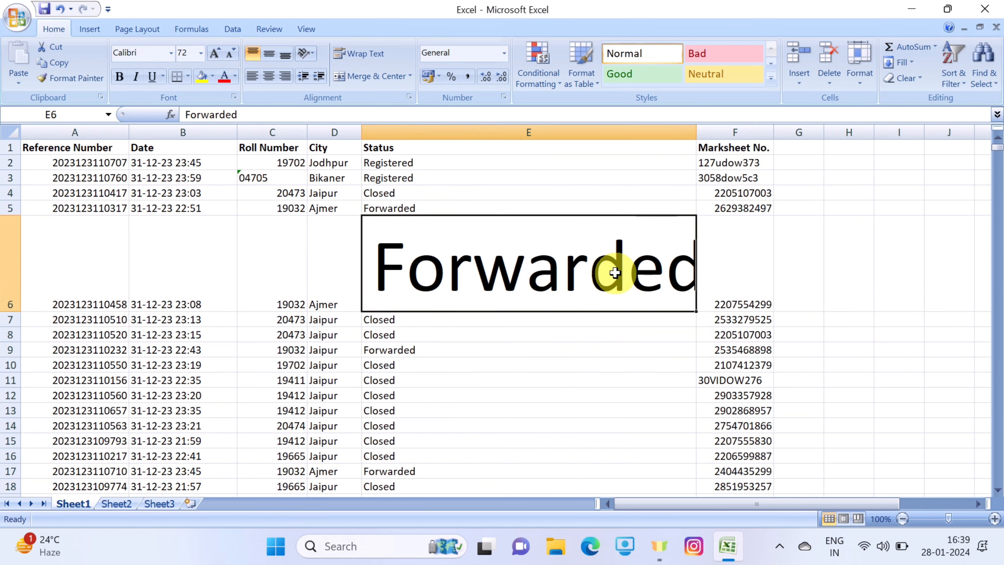
pyautogui.moveTo(16, 308); pyautogui.dragTo(16, 365)
pyautogui.moveTo(695, 132); pyautogui.dragTo(758, 135)
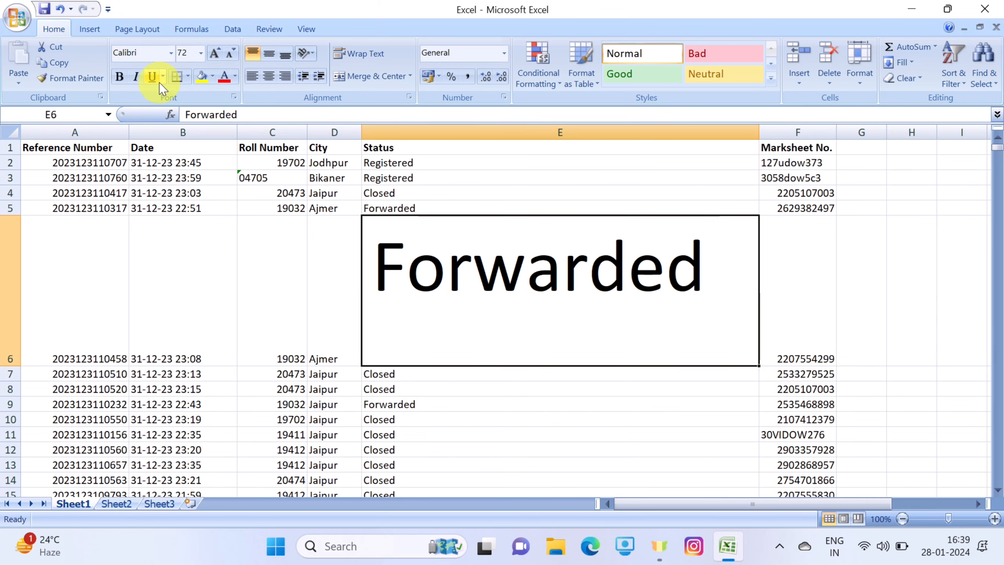
# Reduce the font size of the text in cell E6 to 26 pt
pyautogui.click(233, 58)
pyautogui.click(233, 59)
pyautogui.click(233, 59)
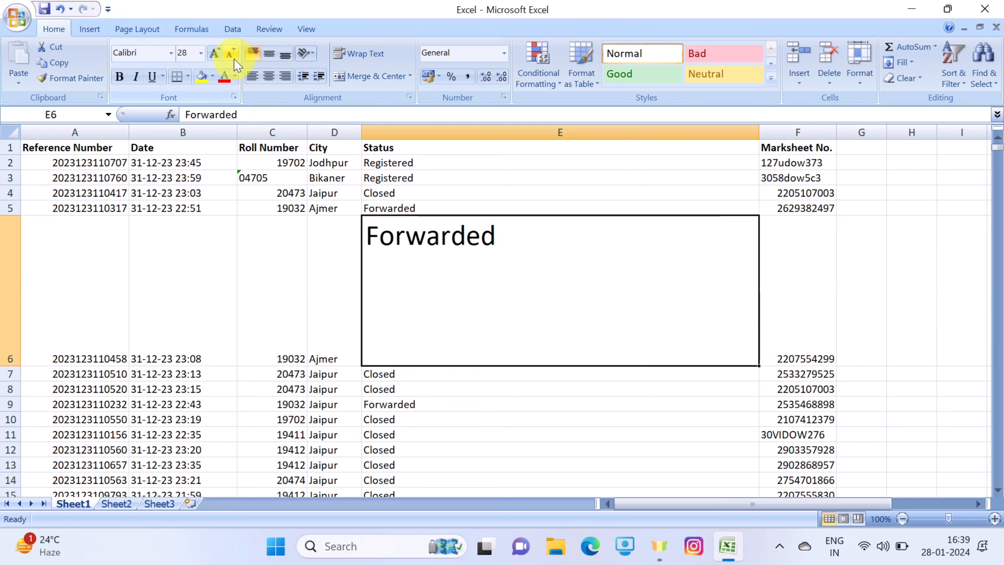
pyautogui.click(233, 59)
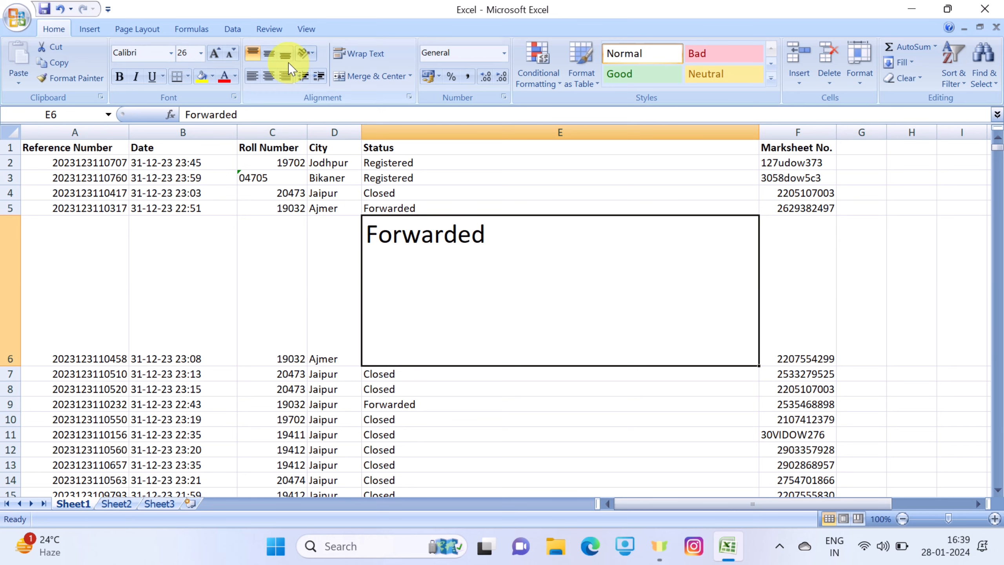
# Try different vertical and horizontal alignments on cell E6, finishing with its text centred in both directions
pyautogui.click(269, 54)
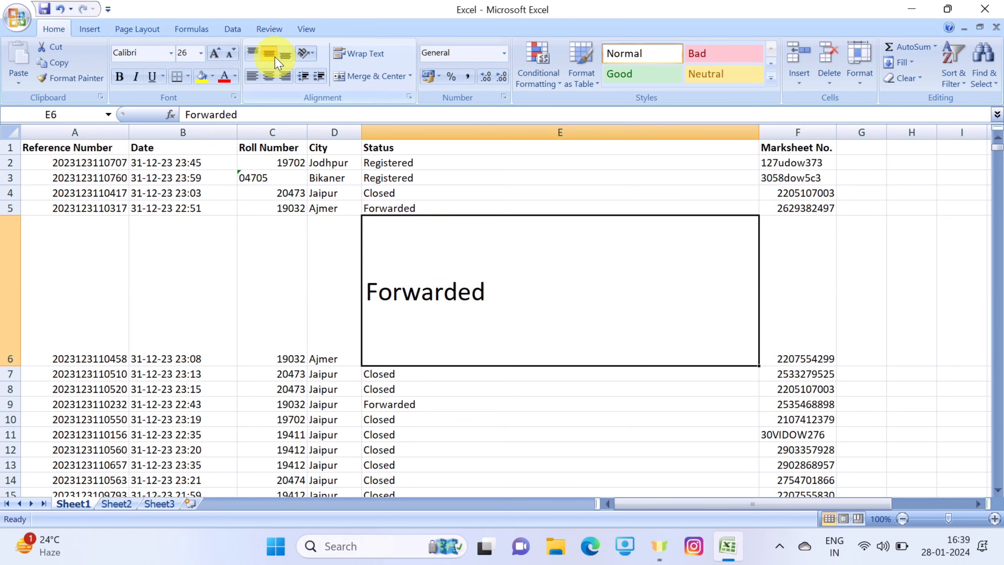
pyautogui.click(285, 55)
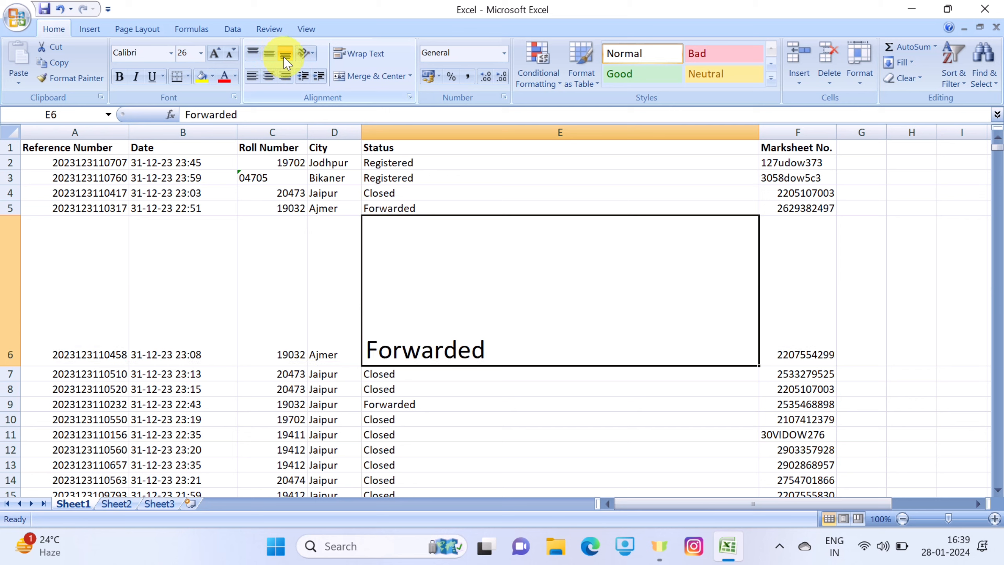
pyautogui.click(267, 81)
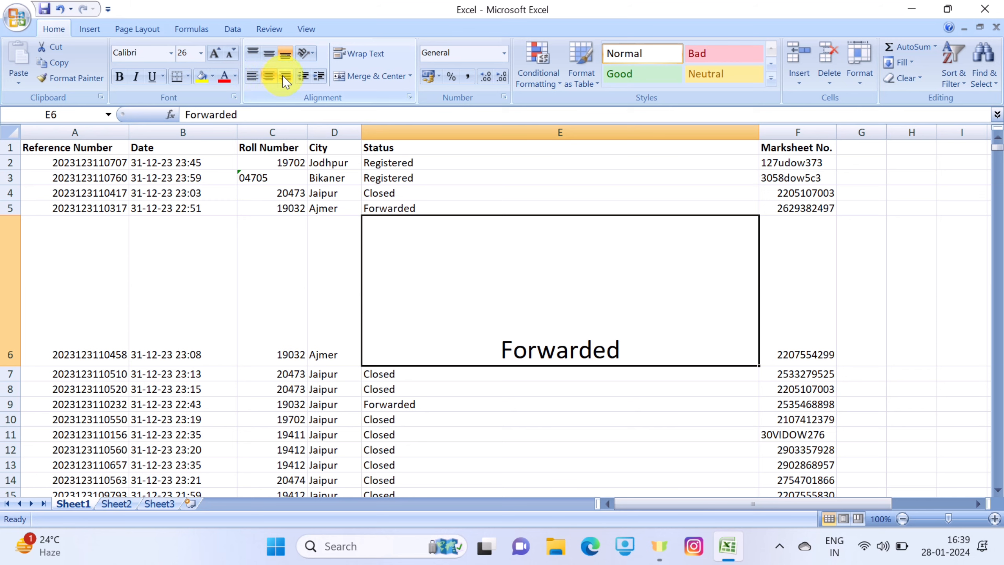
pyautogui.click(286, 81)
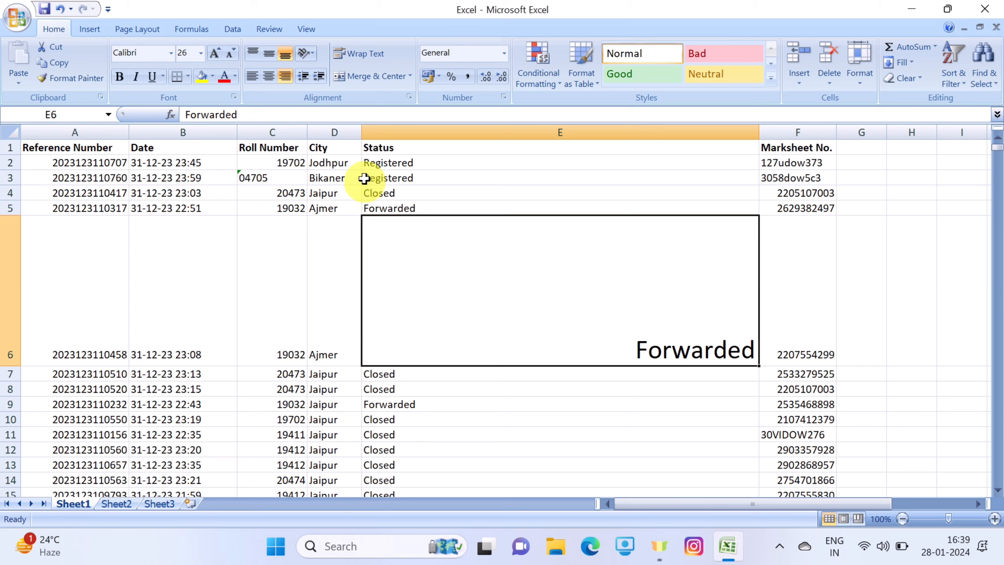
pyautogui.click(271, 58)
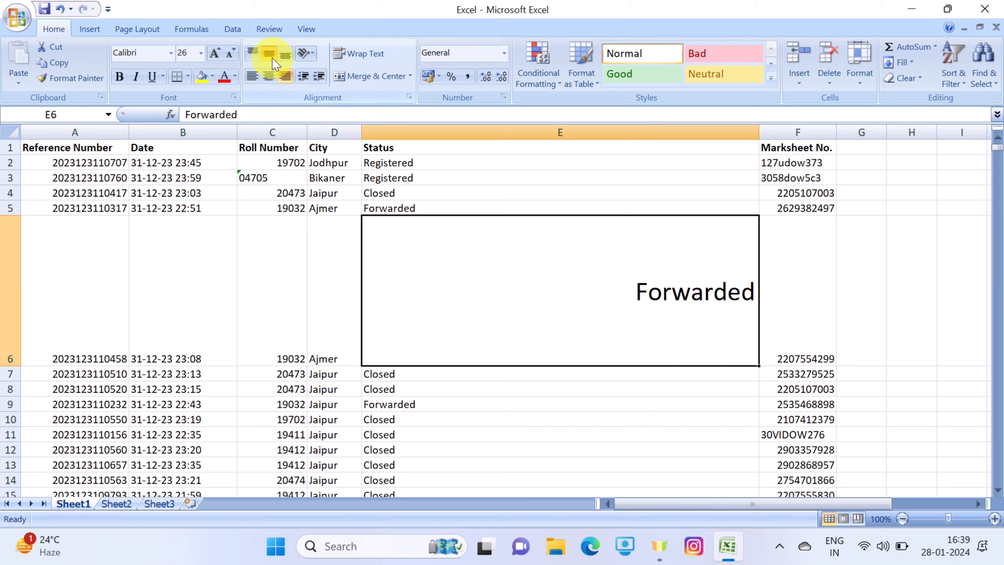
pyautogui.click(271, 72)
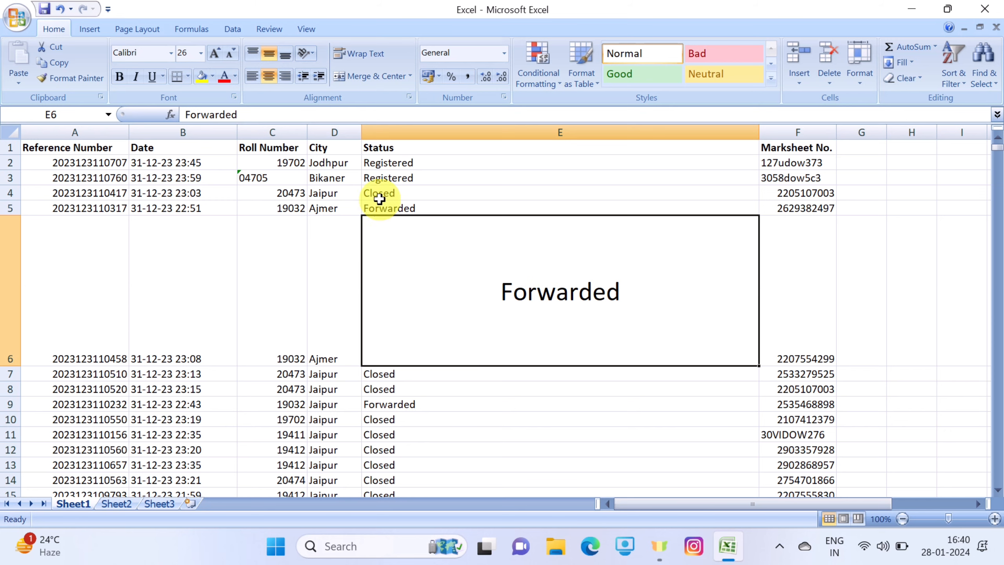
# Increase the indent of the text in cell E6 by many levels, up to near the middle of the cell
pyautogui.click(335, 176)
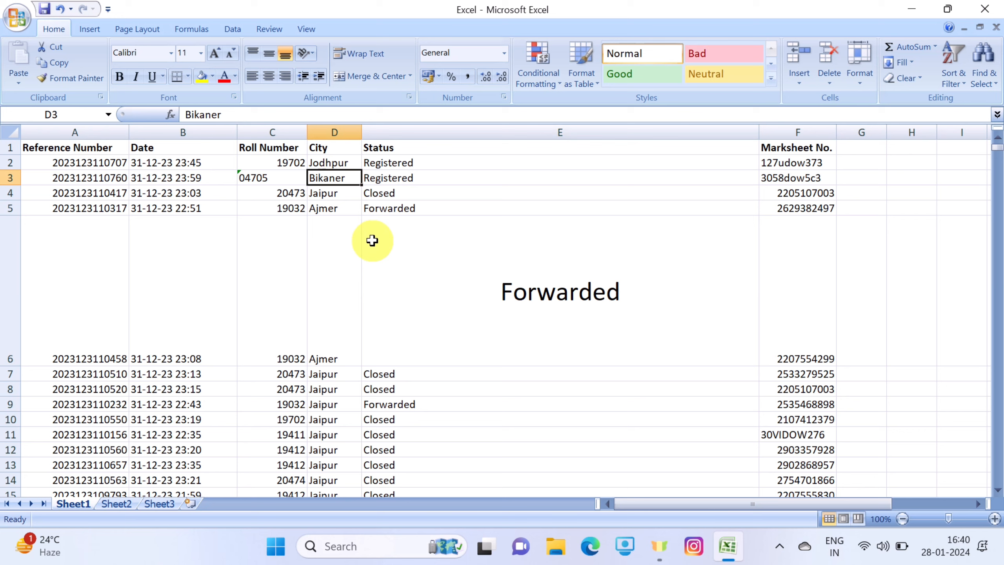
pyautogui.click(466, 282)
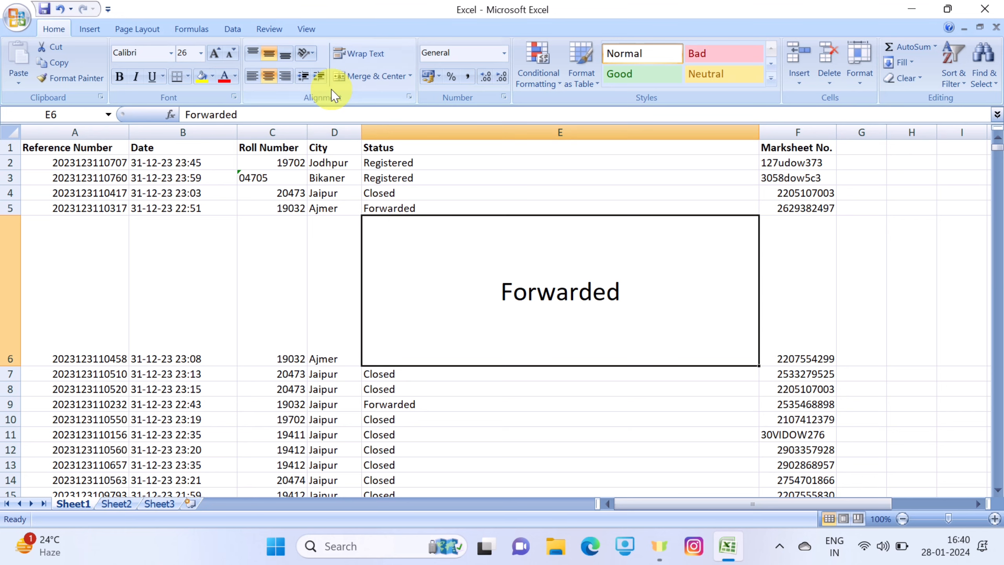
pyautogui.click(320, 79)
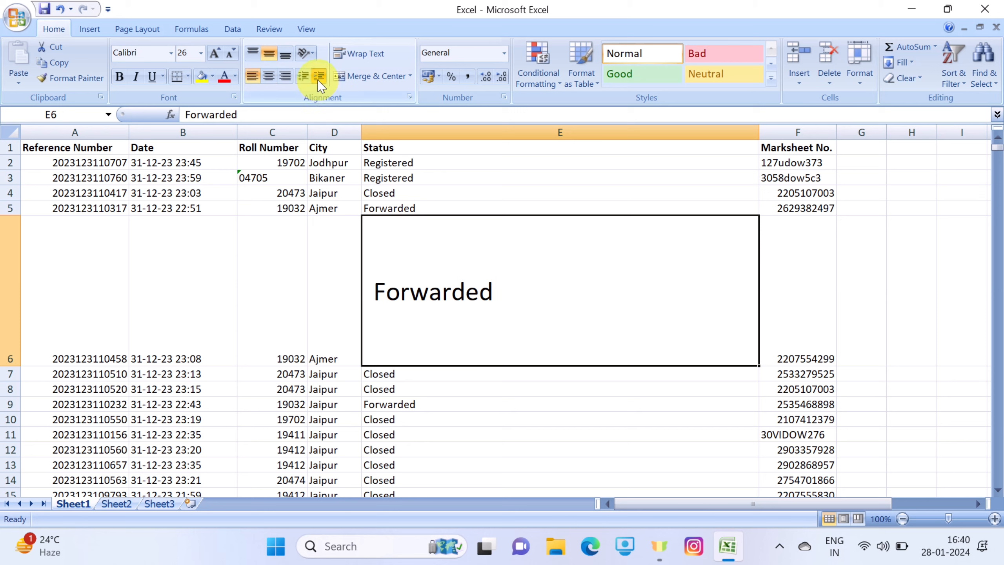
pyautogui.click(319, 79)
pyautogui.click(319, 80)
pyautogui.click(319, 79)
pyautogui.click(319, 79)
pyautogui.click(320, 79)
pyautogui.click(319, 79)
pyautogui.click(319, 79)
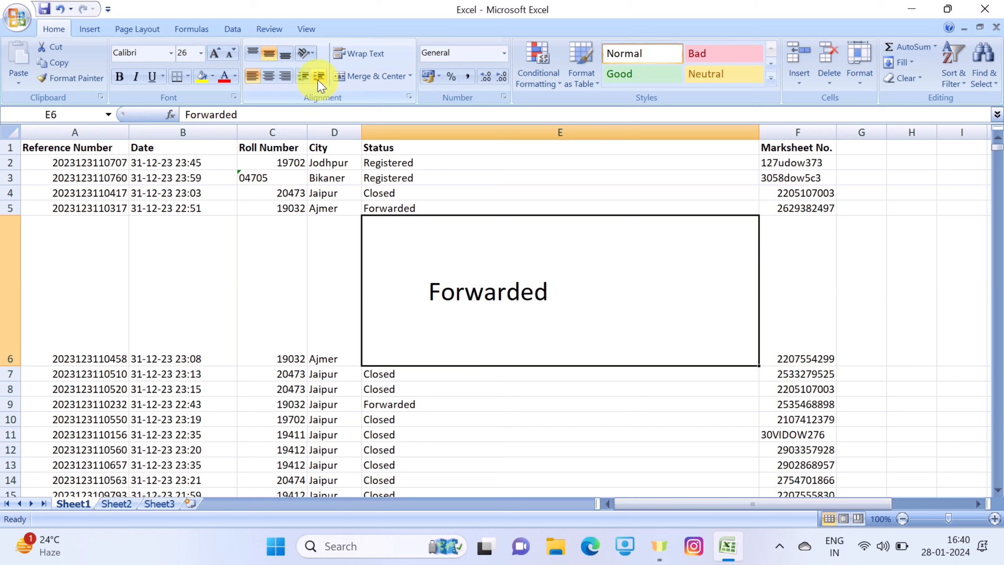
pyautogui.click(319, 78)
pyautogui.click(319, 78)
pyautogui.click(319, 77)
pyautogui.click(319, 78)
pyautogui.click(319, 78)
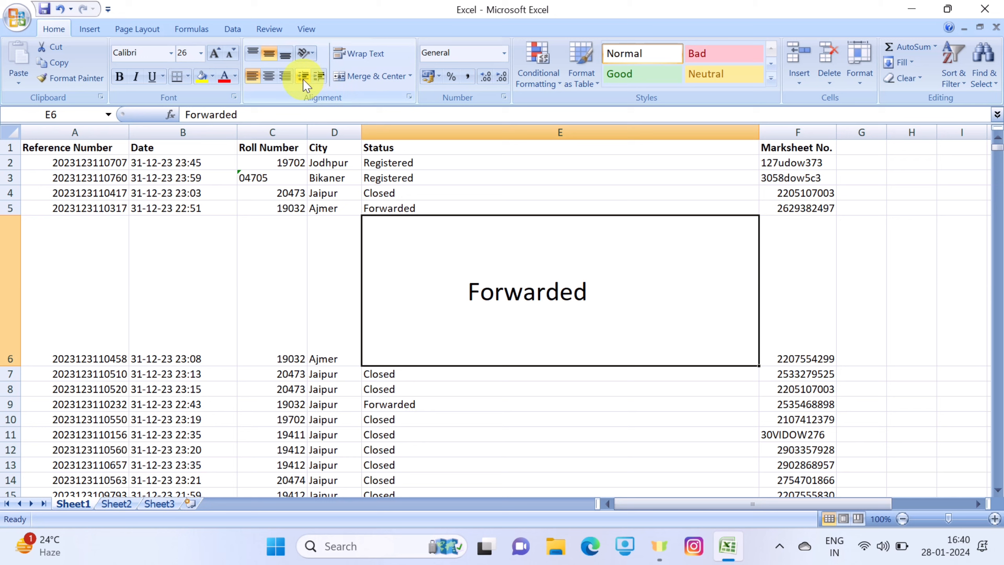
# Decrease the indent of the text in cell E6 back to about one level and centre it horizontally
pyautogui.click(303, 79)
pyautogui.click(303, 79)
pyautogui.click(303, 79)
pyautogui.click(303, 79)
pyautogui.click(303, 79)
pyautogui.click(303, 79)
pyautogui.click(302, 79)
pyautogui.click(303, 79)
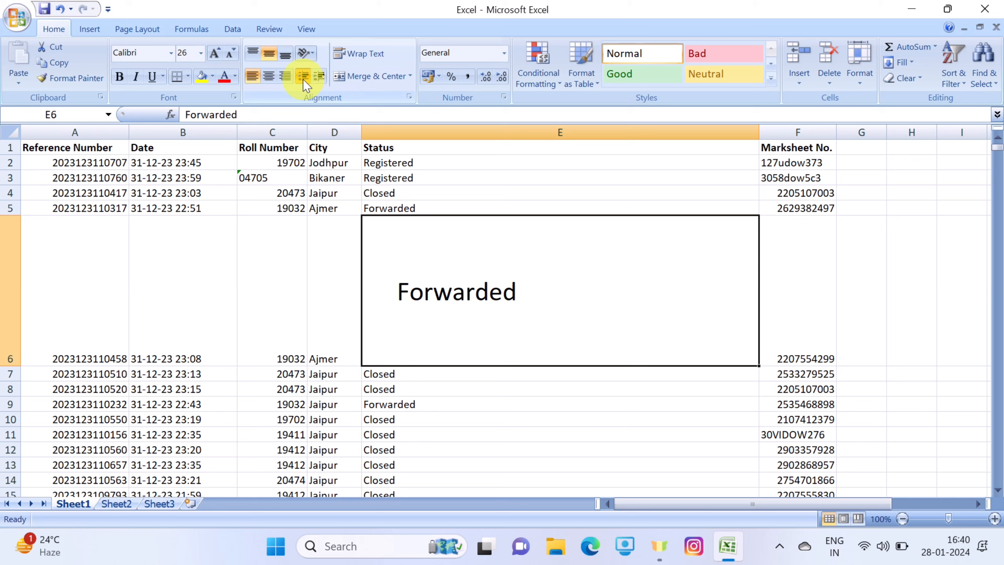
pyautogui.click(303, 79)
pyautogui.click(303, 79)
pyautogui.click(302, 79)
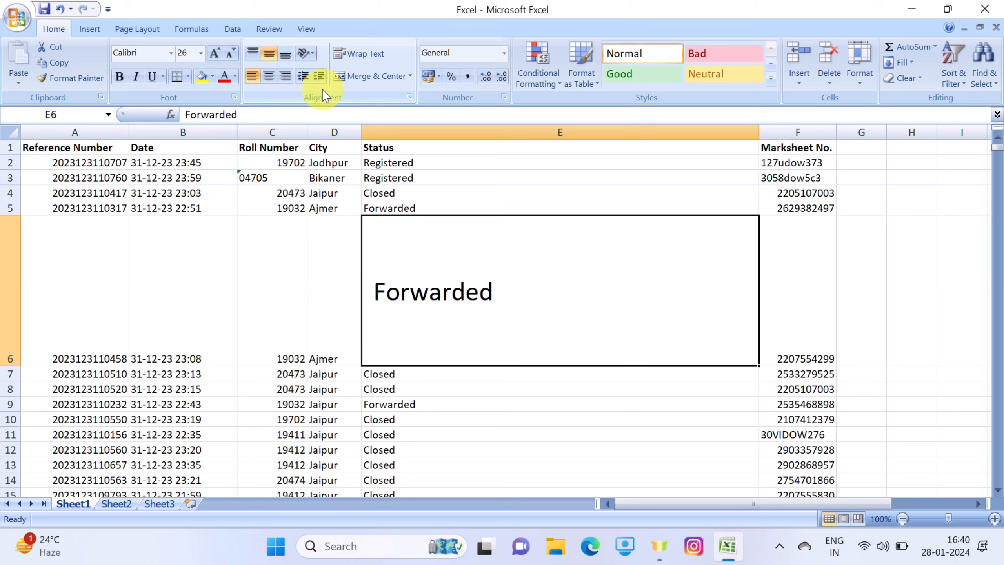
pyautogui.click(272, 76)
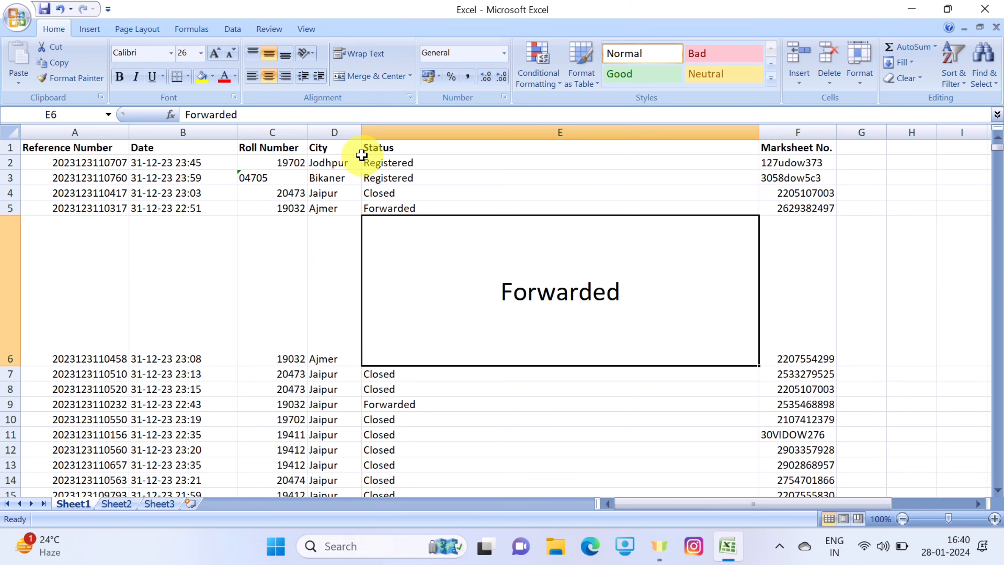
# Try the Angle Counterclockwise, Angle Clockwise and Vertical Text orientations on cell E6
pyautogui.click(315, 52)
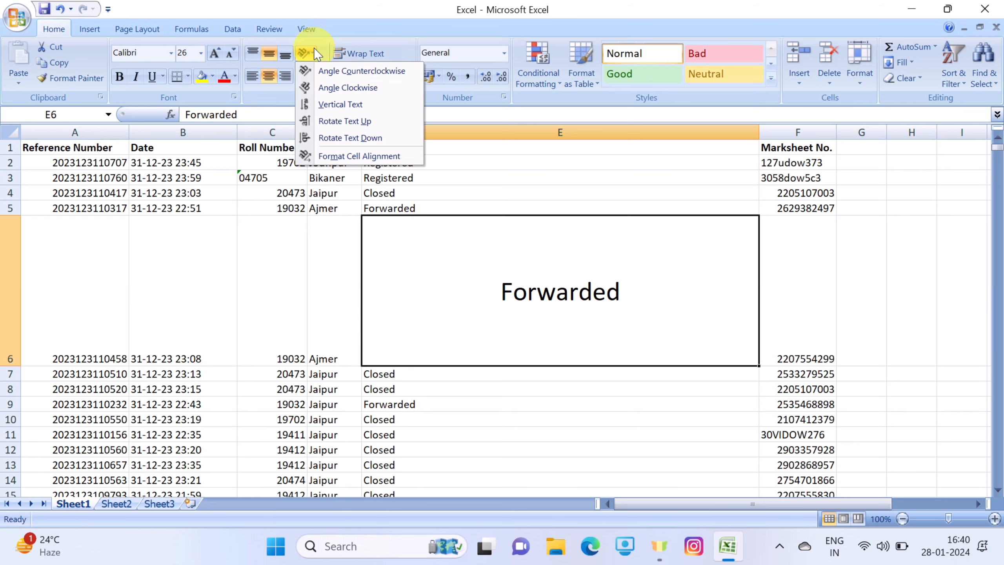
pyautogui.click(322, 72)
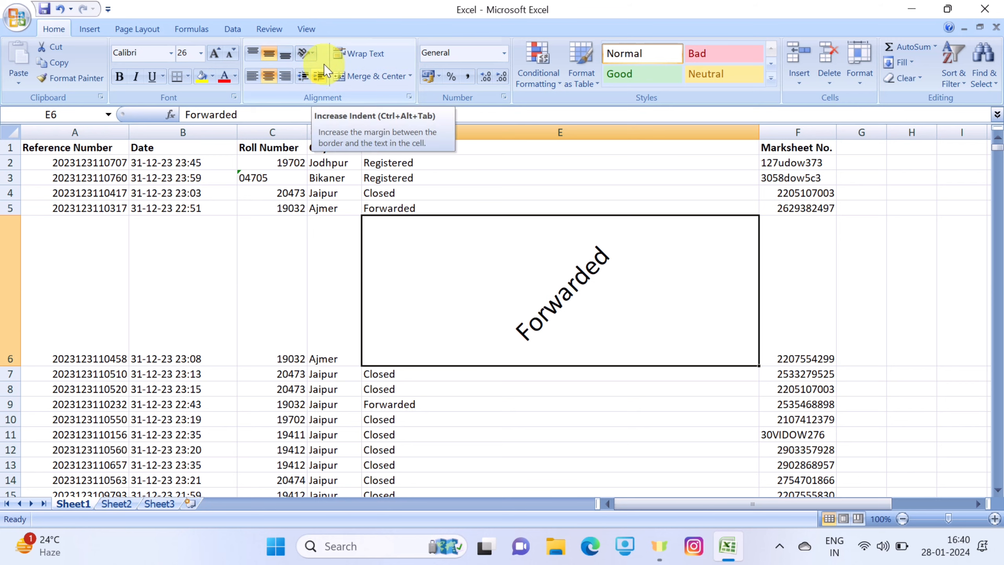
pyautogui.click(316, 55)
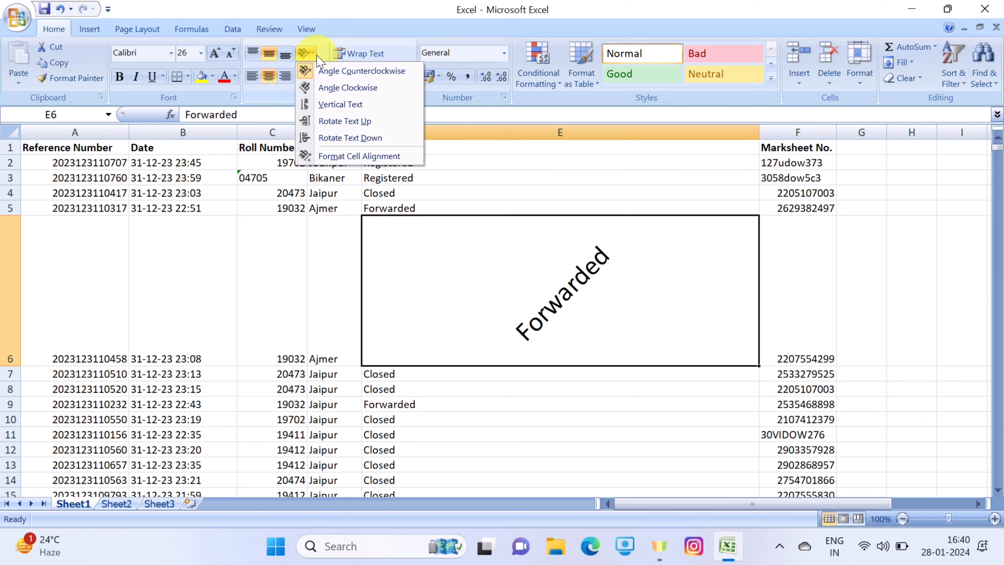
pyautogui.click(332, 90)
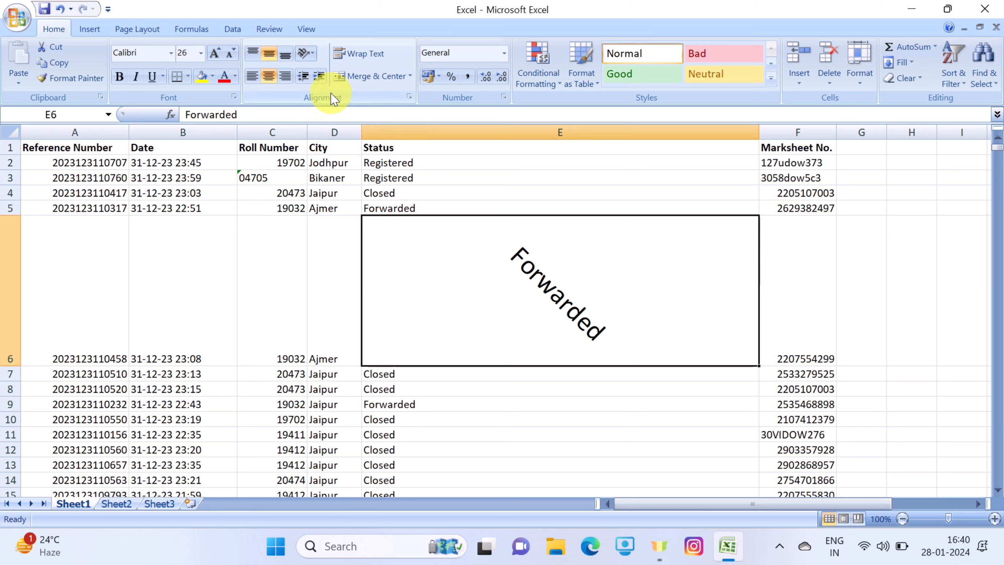
pyautogui.click(307, 52)
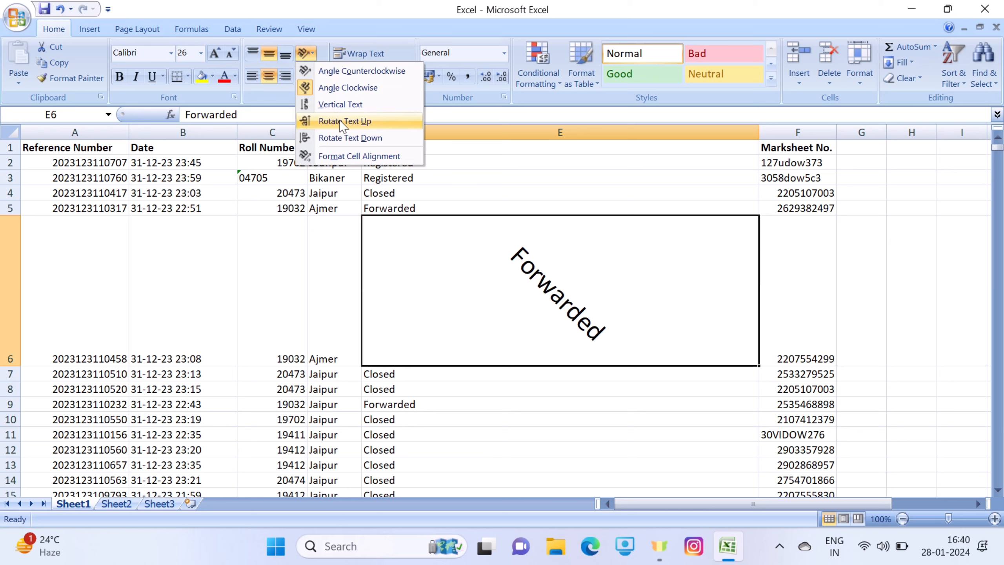
pyautogui.click(341, 104)
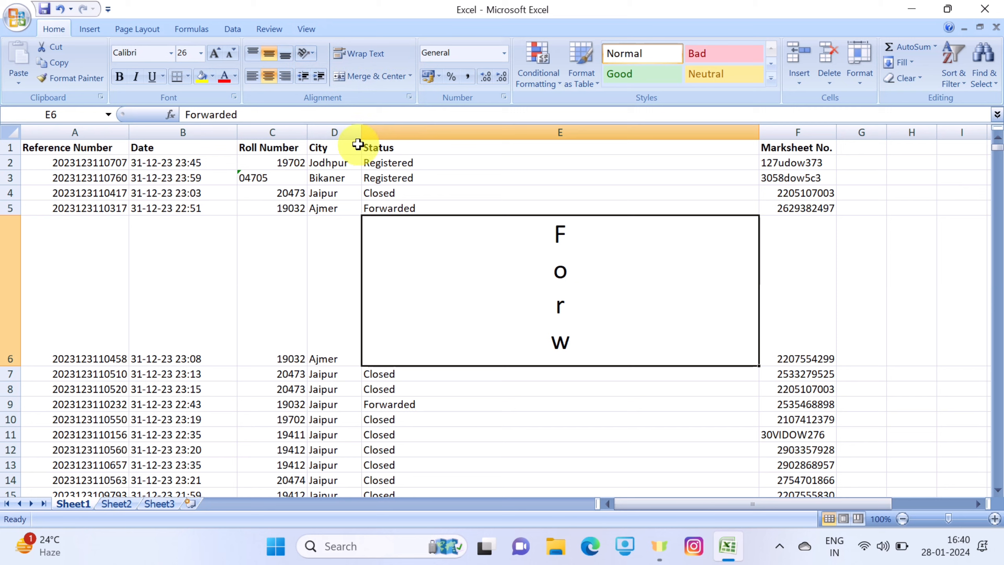
# Apply Rotate Text Up to cell E6, and then switch its orientation to Rotate Text Down
pyautogui.click(306, 53)
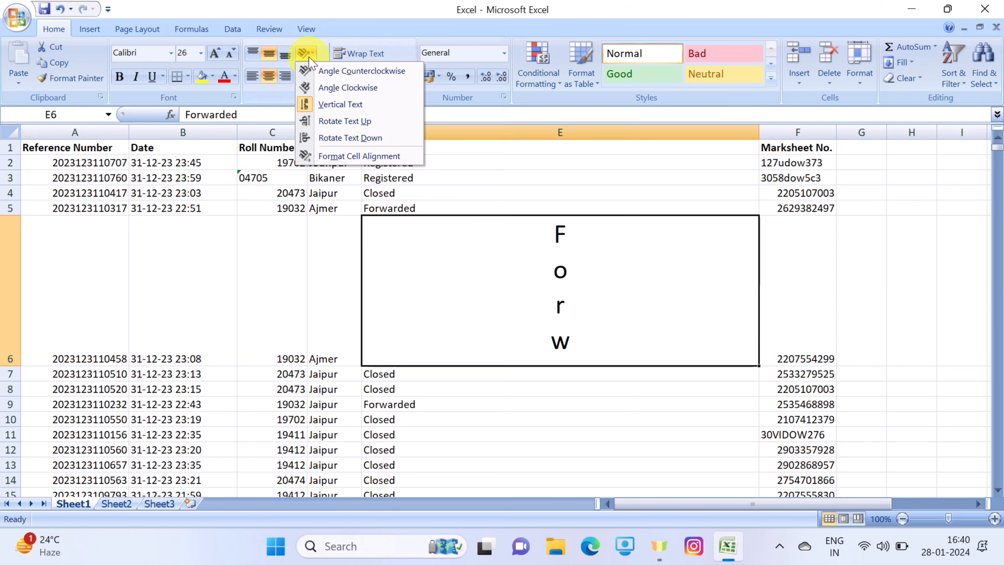
pyautogui.click(337, 125)
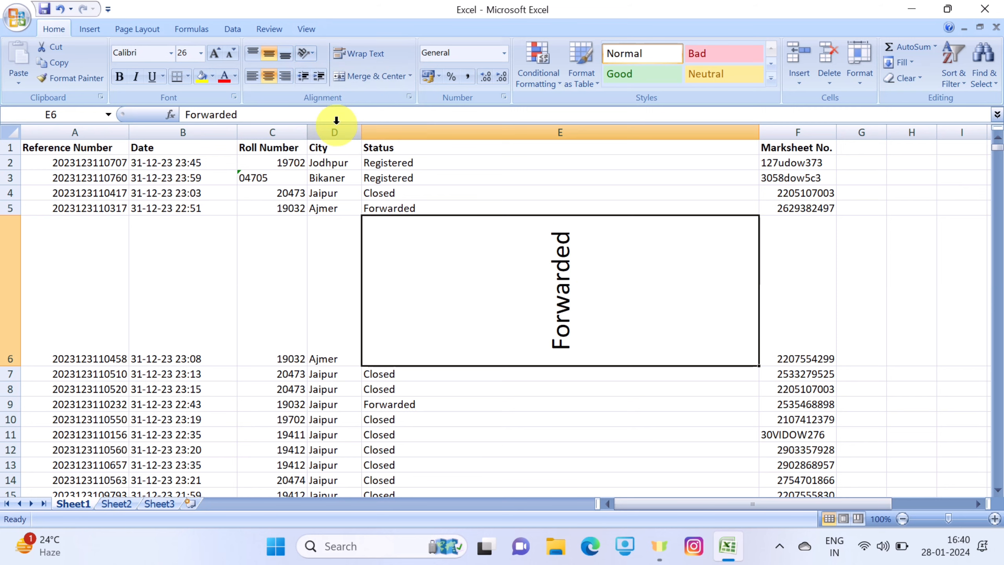
pyautogui.click(314, 59)
pyautogui.click(340, 138)
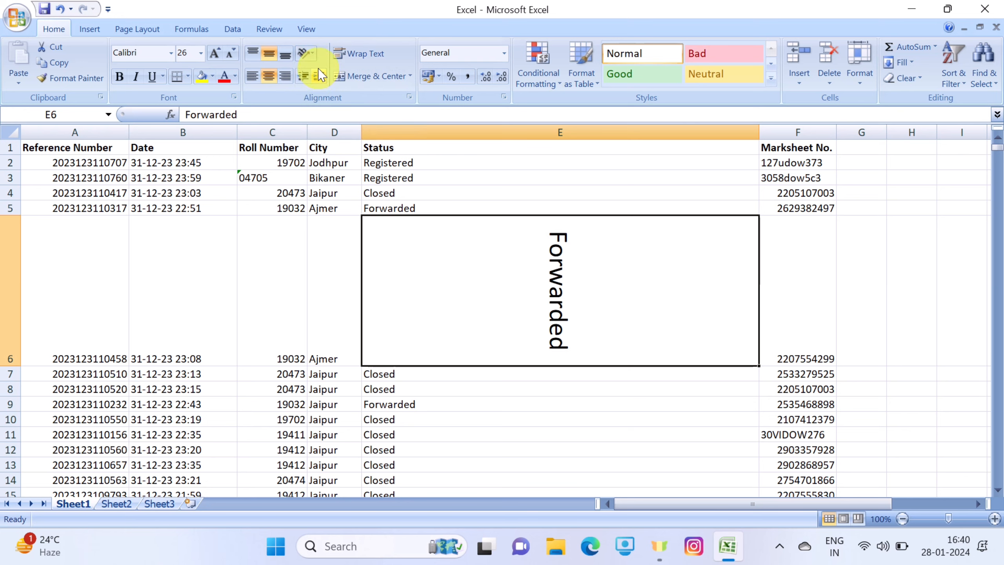
# Set the text orientation of cell E6 to -50 degrees through its cell alignment settings
pyautogui.click(312, 54)
pyautogui.click(353, 155)
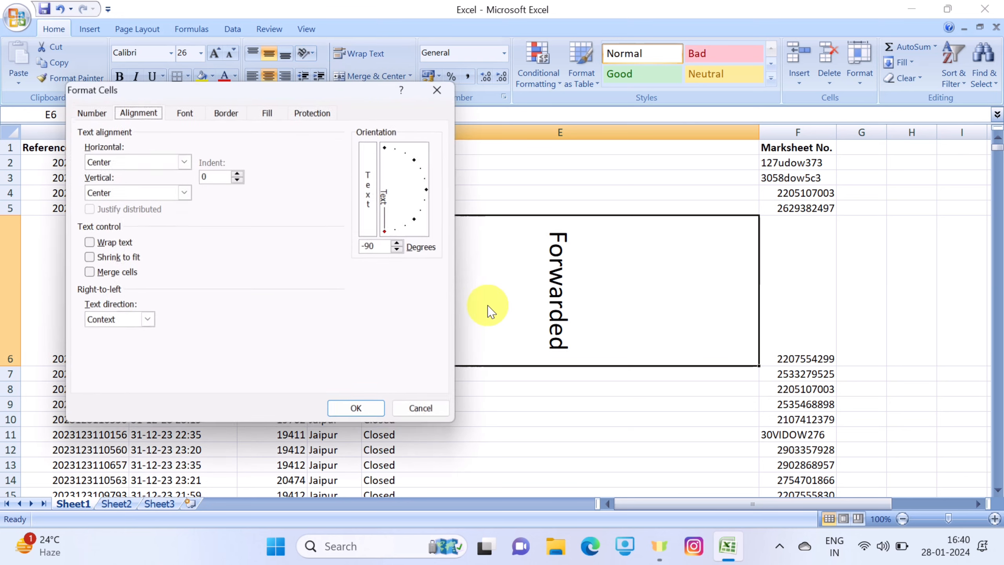
pyautogui.click(443, 88)
pyautogui.click(310, 57)
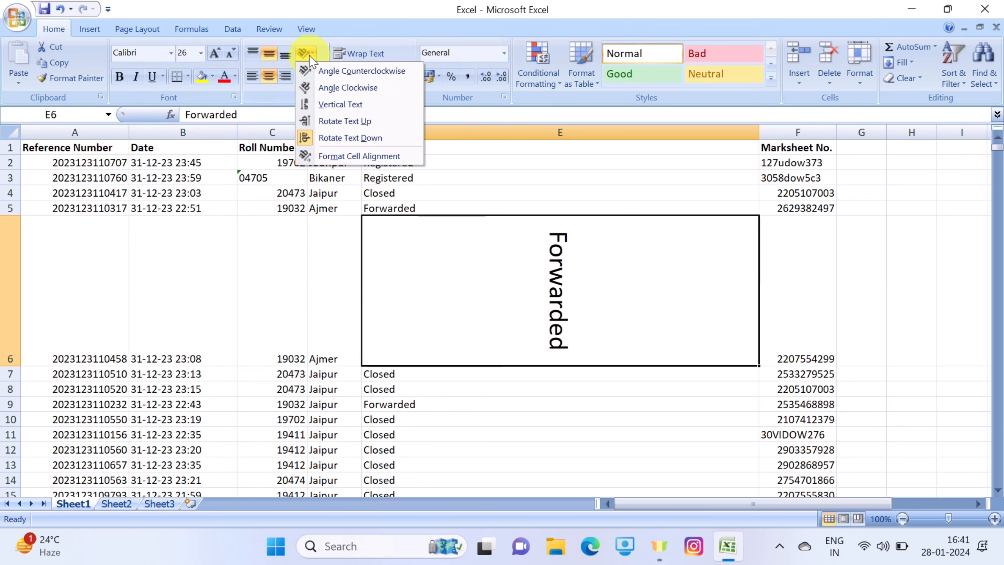
pyautogui.click(346, 158)
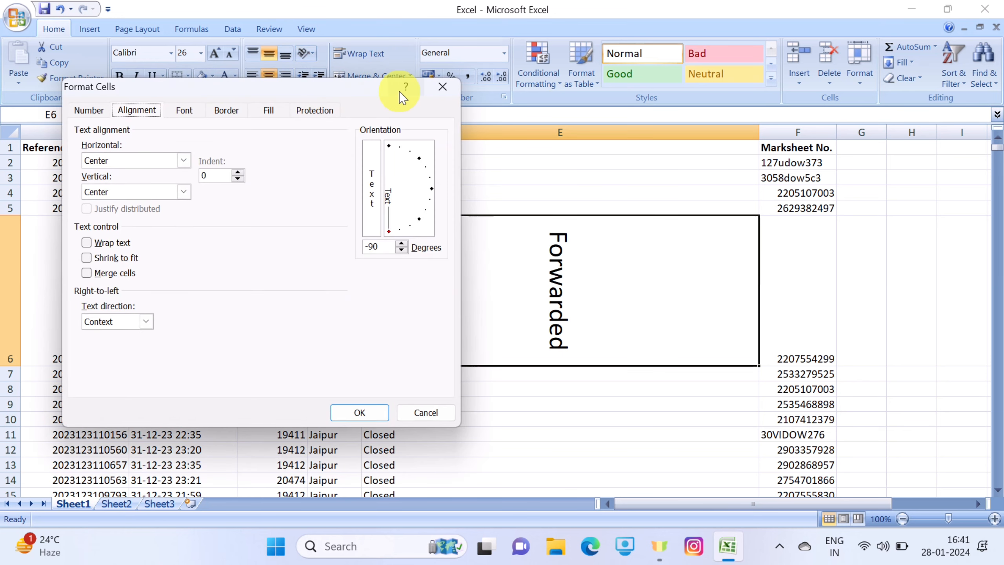
pyautogui.moveTo(355, 87); pyautogui.dragTo(327, 92)
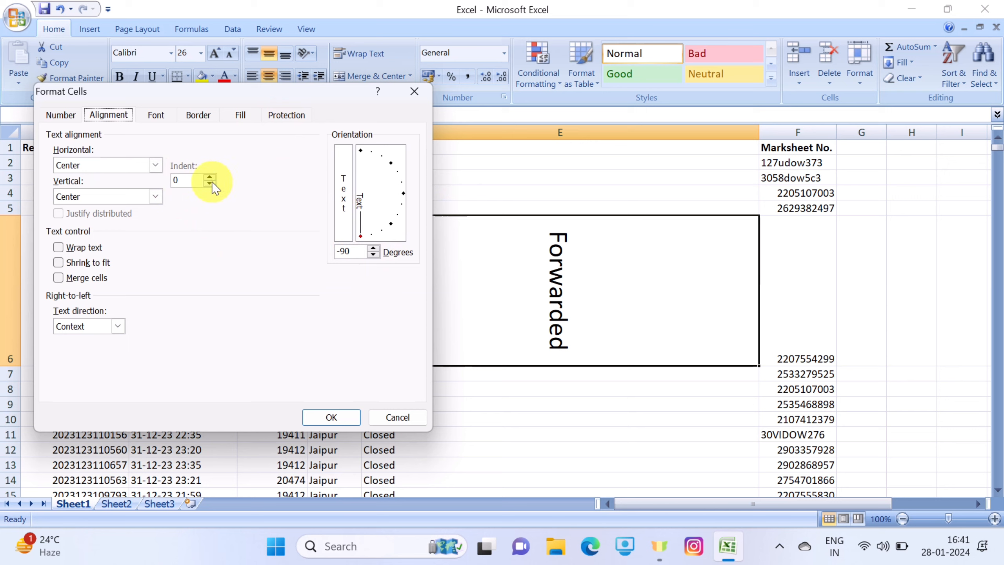
pyautogui.click(373, 249)
pyautogui.click(373, 250)
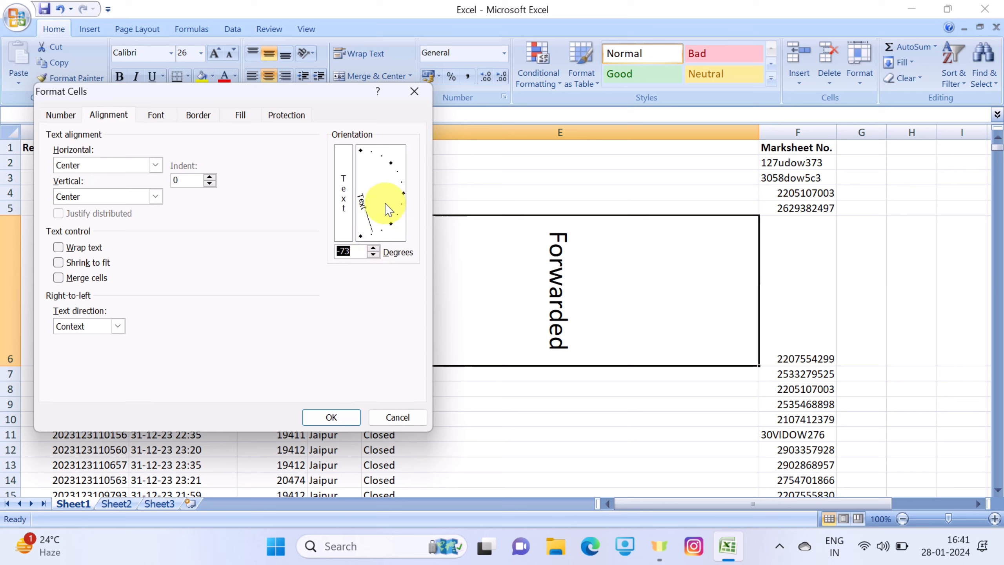
pyautogui.click(377, 248)
pyautogui.click(377, 247)
pyautogui.click(377, 248)
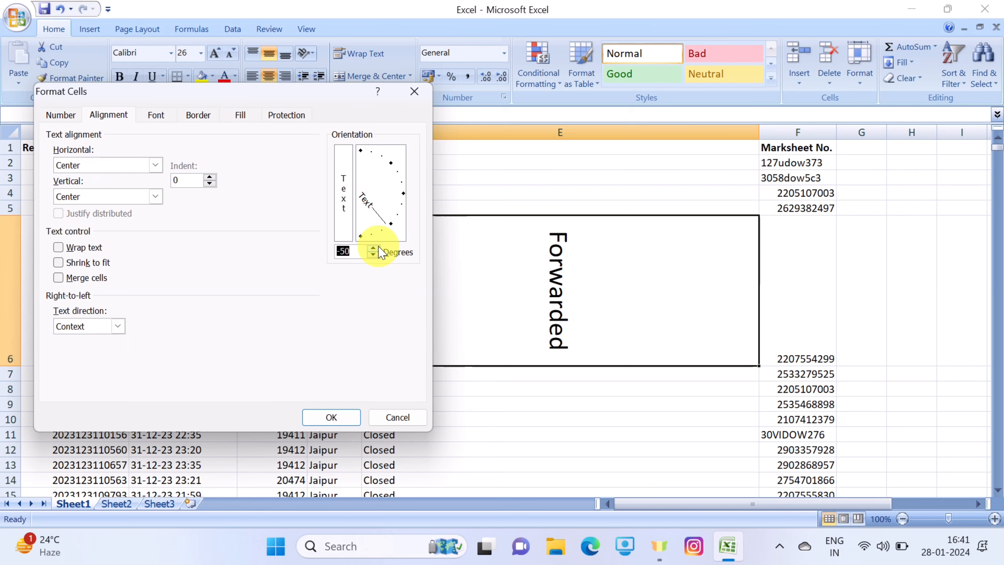
pyautogui.click(329, 418)
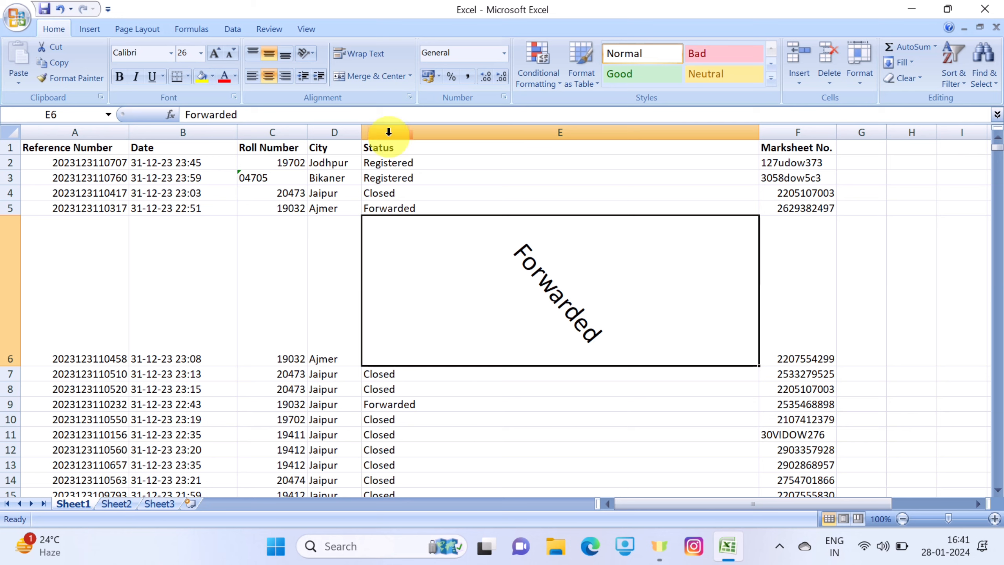
# Copy the formatting of cell E4 onto cell E6 with Format Painter
pyautogui.click(381, 187)
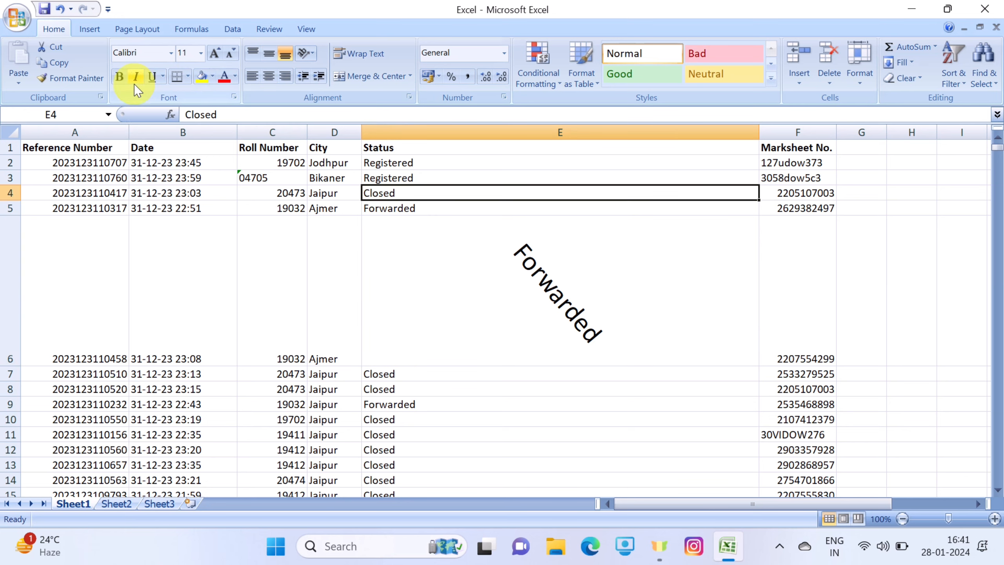
pyautogui.click(79, 78)
pyautogui.click(525, 285)
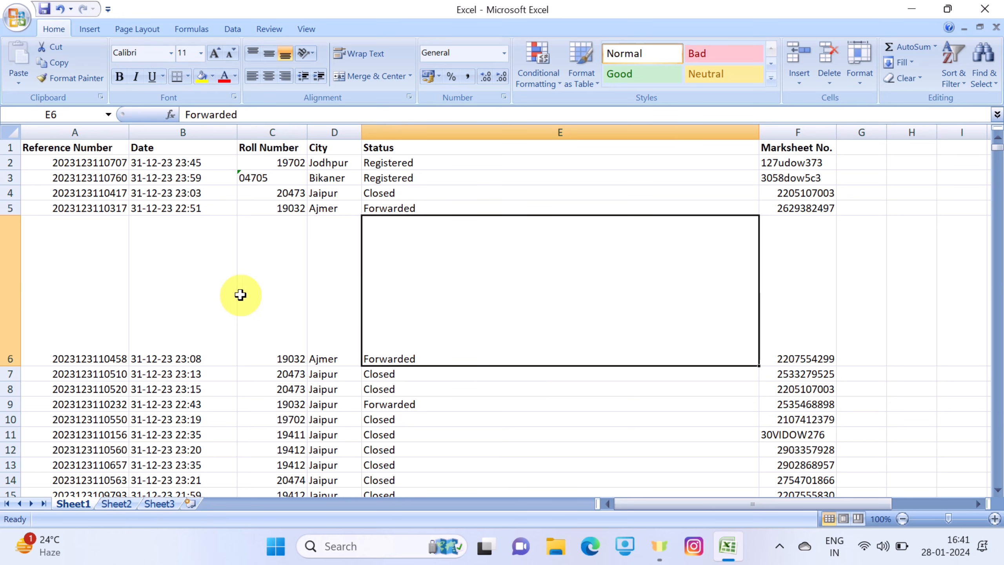
# Narrow column E to a little wider than its entries and fit the height of row 6 to its text
pyautogui.moveTo(3, 367); pyautogui.dragTo(45, 236)
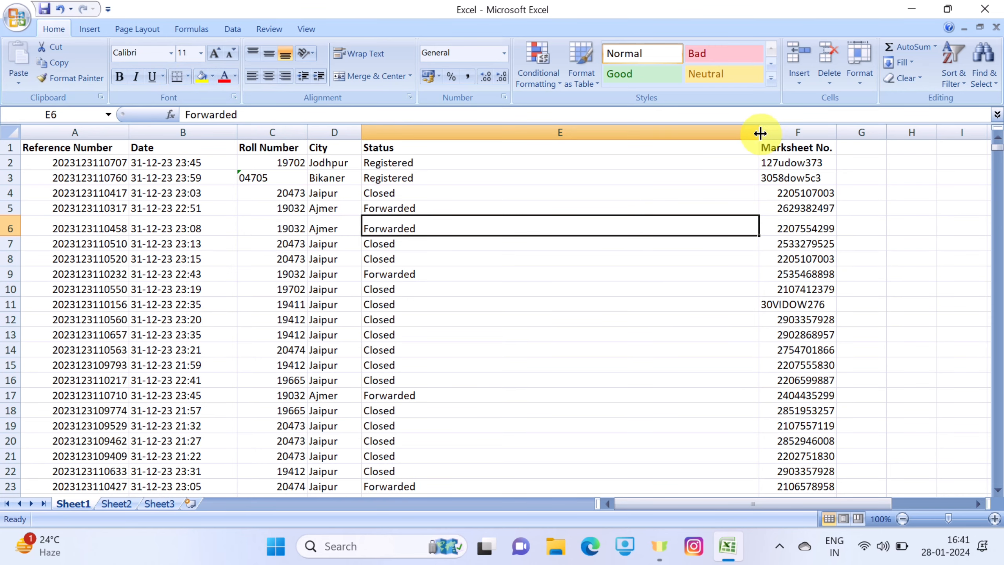
pyautogui.moveTo(758, 132); pyautogui.dragTo(478, 133)
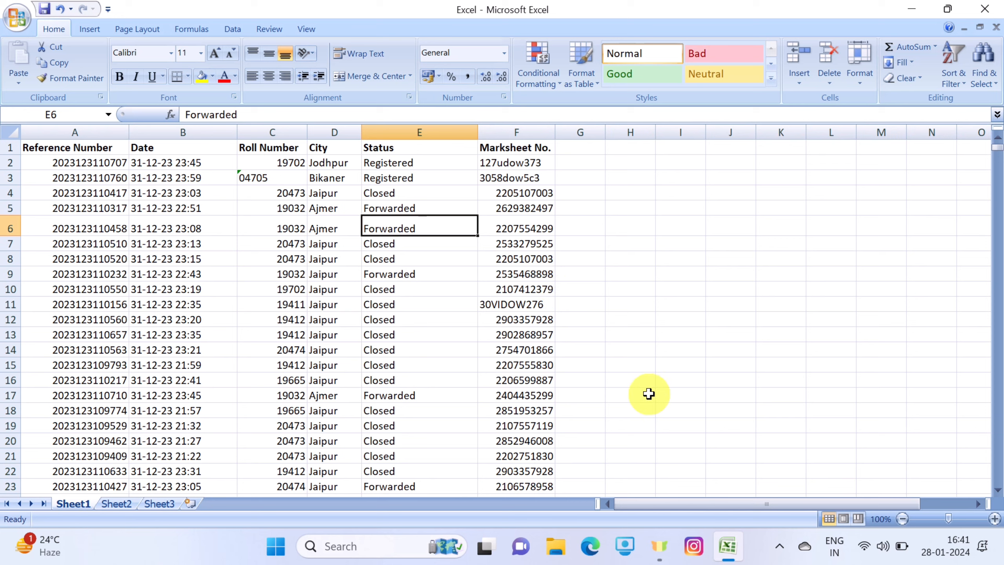
pyautogui.doubleClick(8, 236)
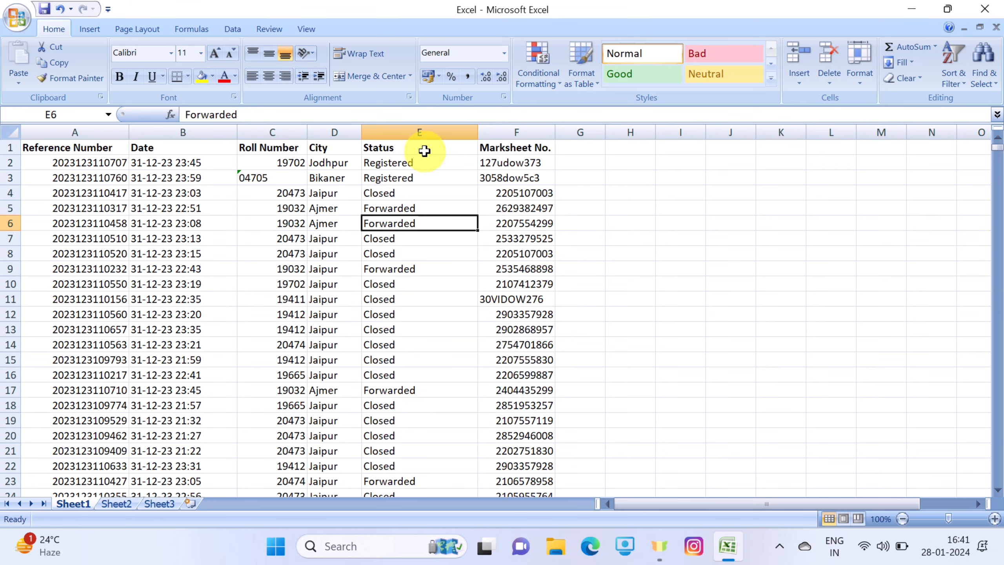
# Narrow column A until its Reference Number header is cut off, and try a taller row 1 before fitting its height again
pyautogui.click(63, 147)
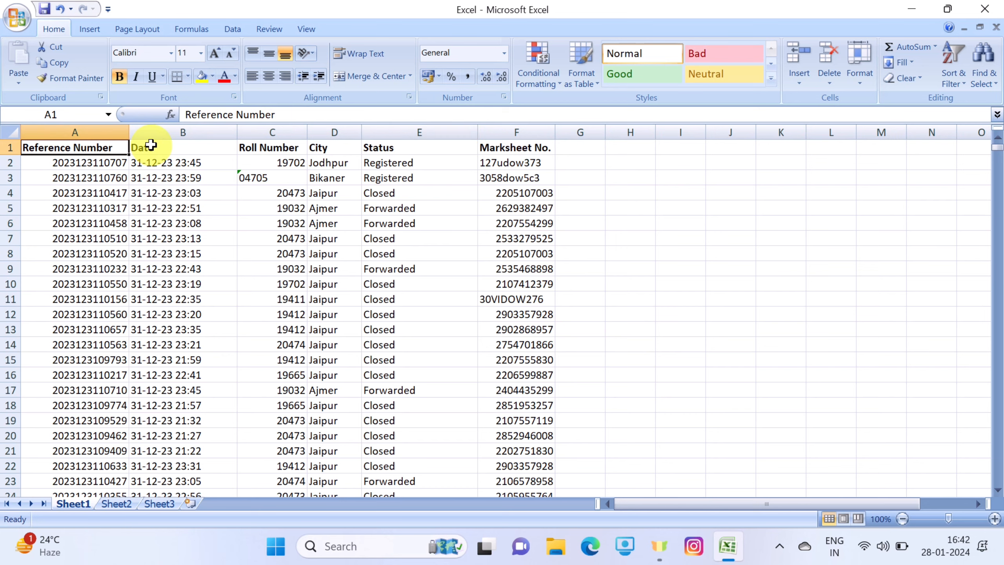
pyautogui.moveTo(128, 133); pyautogui.dragTo(75, 132)
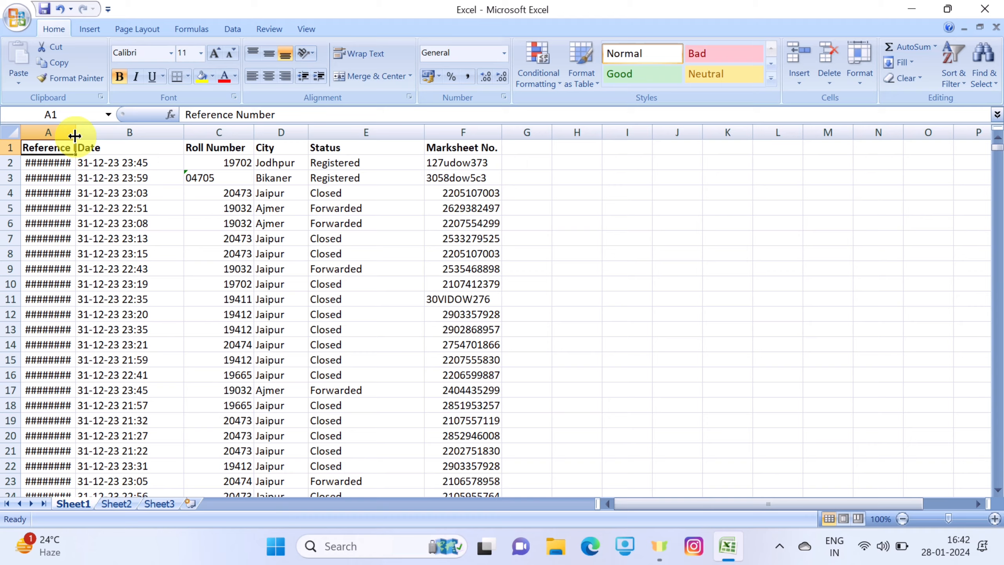
pyautogui.moveTo(74, 136)
pyautogui.mouseDown()
pyautogui.moveTo(153, 134)
pyautogui.moveTo(74, 140)
pyautogui.mouseUp()
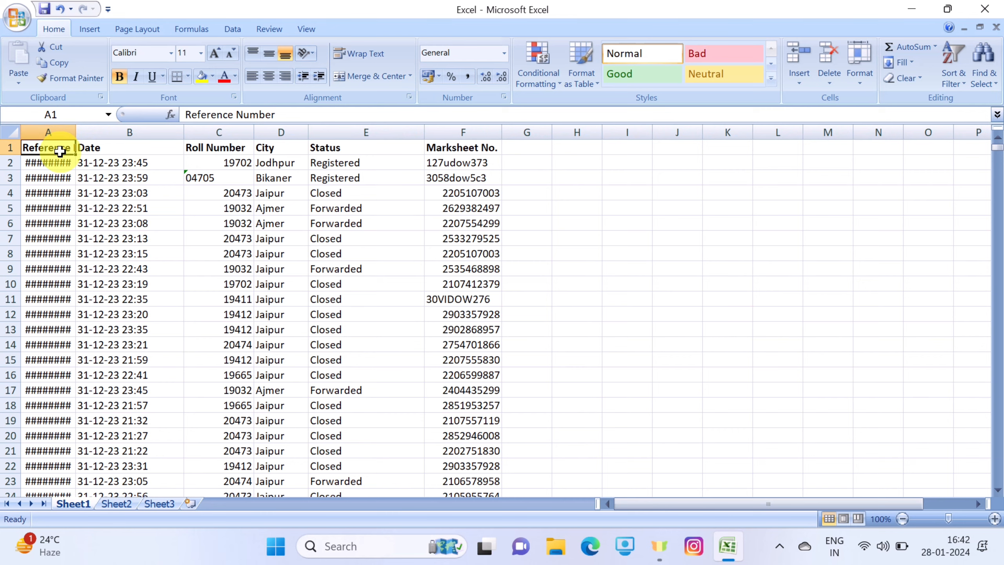
pyautogui.moveTo(11, 155); pyautogui.dragTo(12, 183)
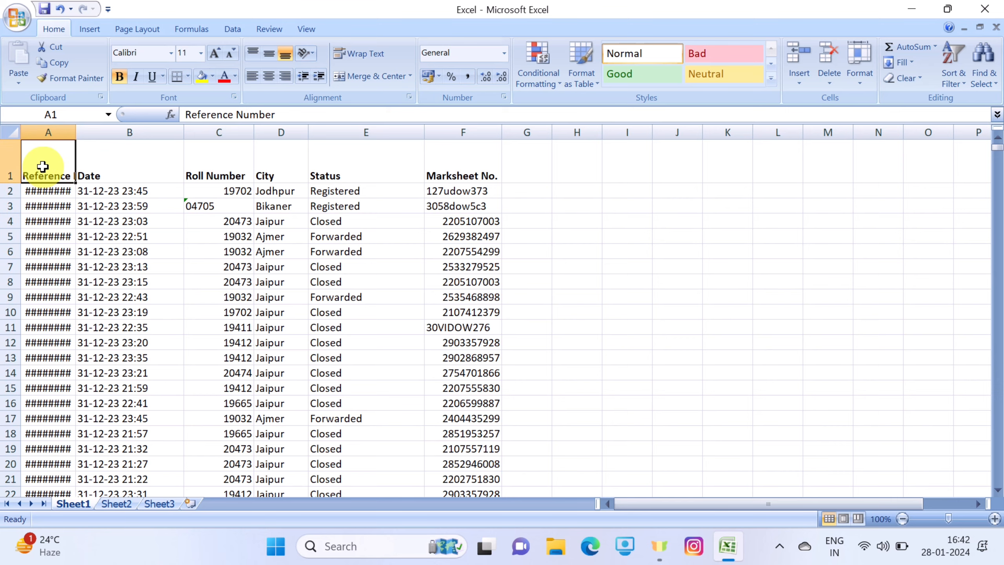
pyautogui.doubleClick(5, 183)
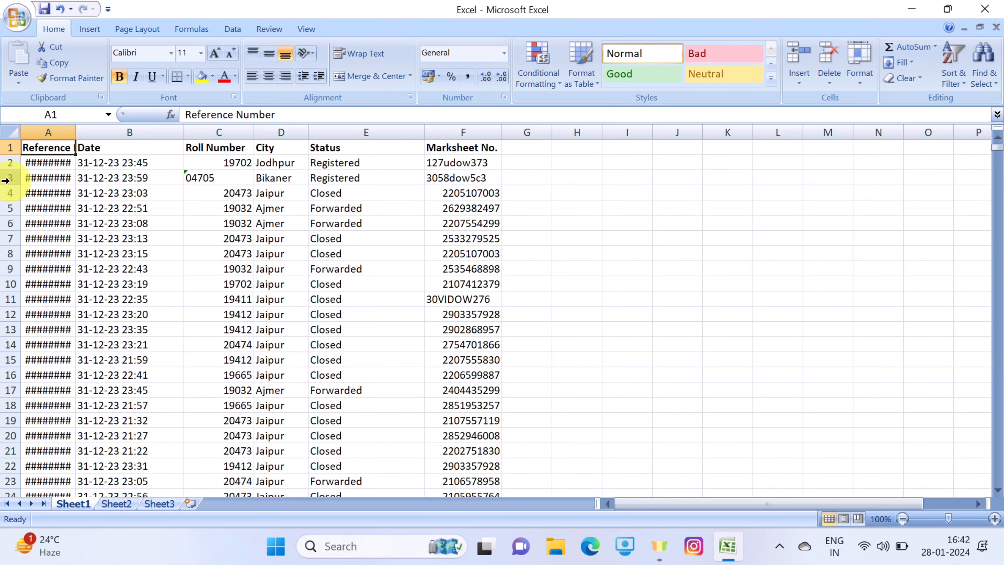
# Try Wrap Text on the Reference Number header in A1, turn it off, and fit column A to its contents
pyautogui.click(366, 60)
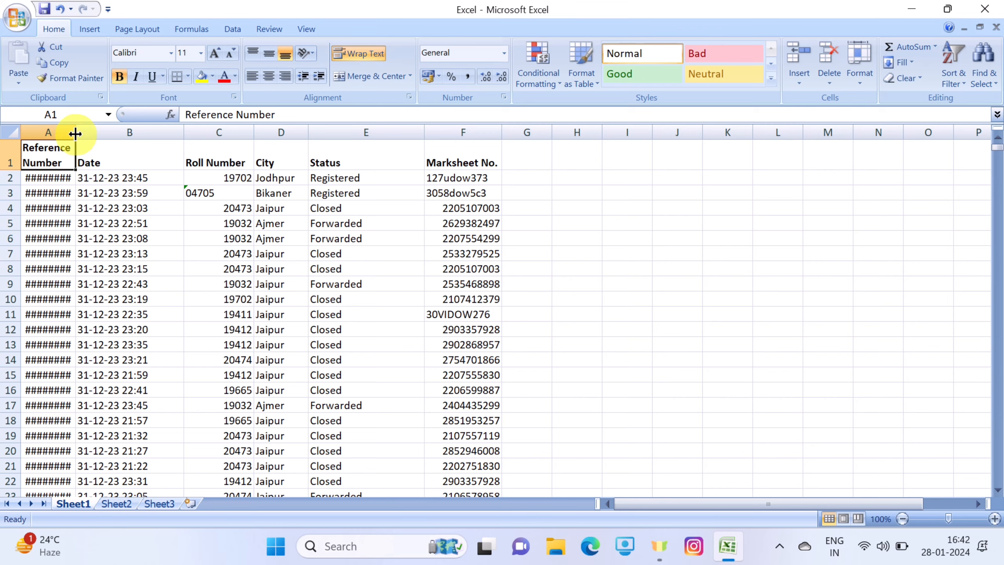
pyautogui.click(355, 53)
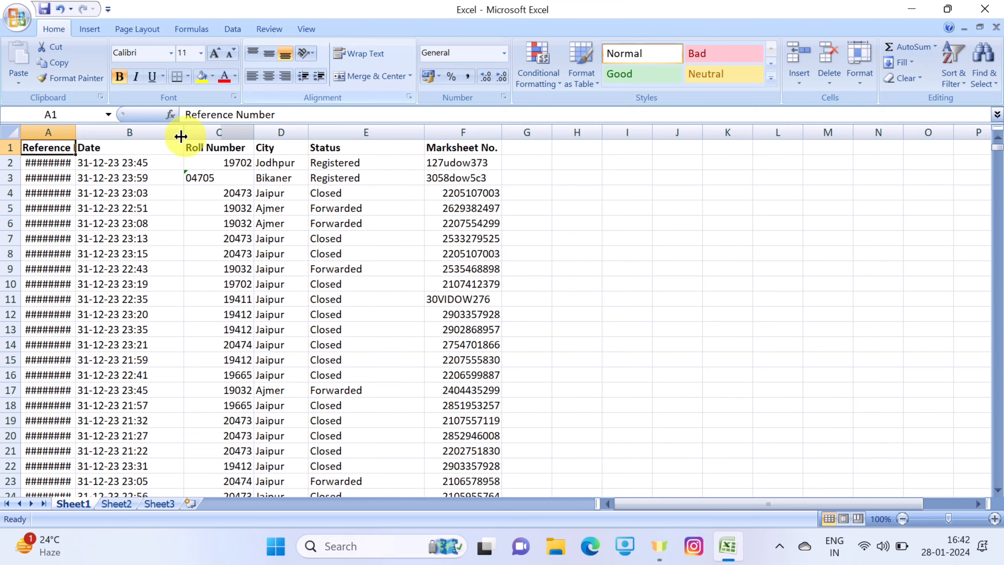
pyautogui.doubleClick(75, 131)
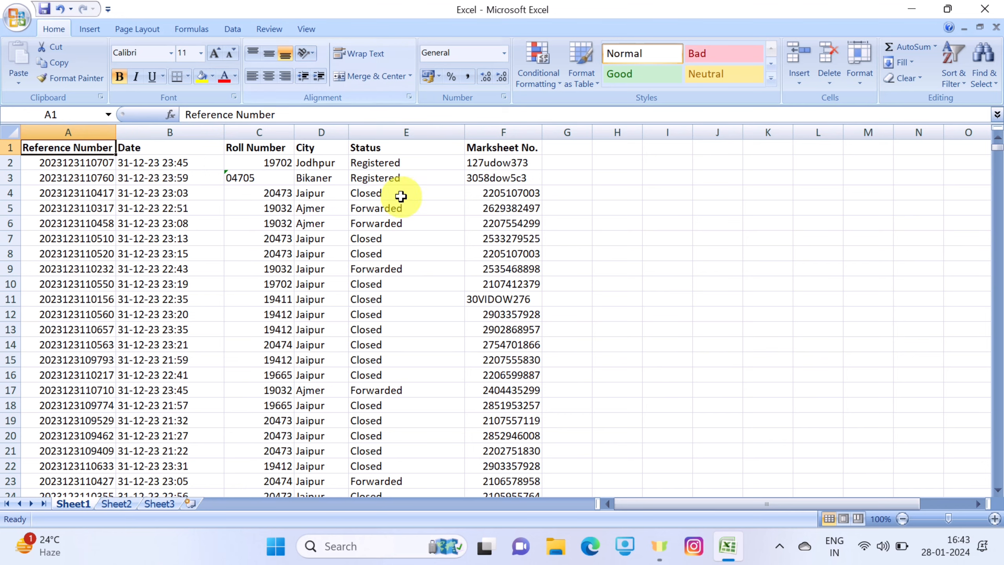
# Merge and centre the empty cells G1 to I1
pyautogui.click(611, 239)
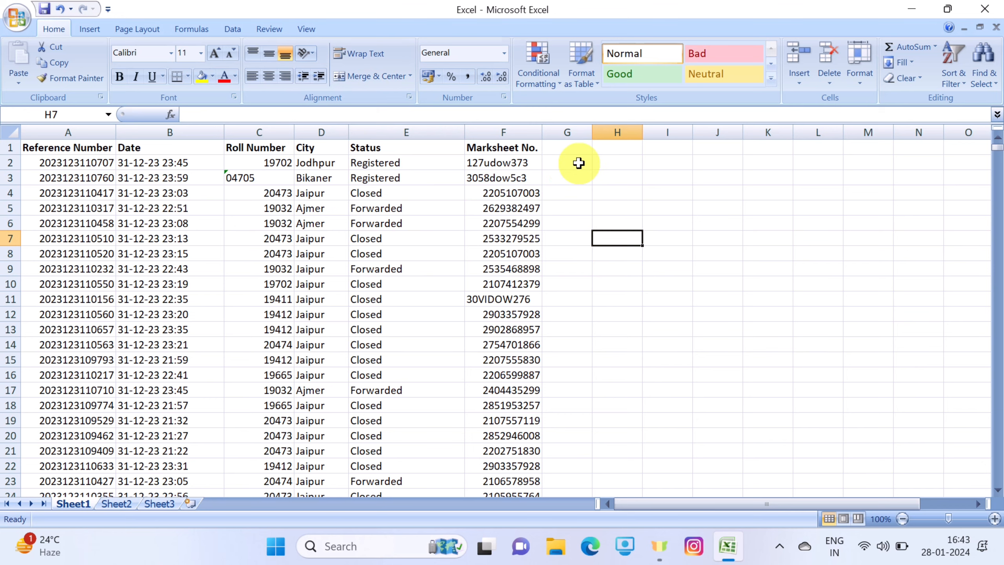
pyautogui.moveTo(578, 149); pyautogui.dragTo(655, 147)
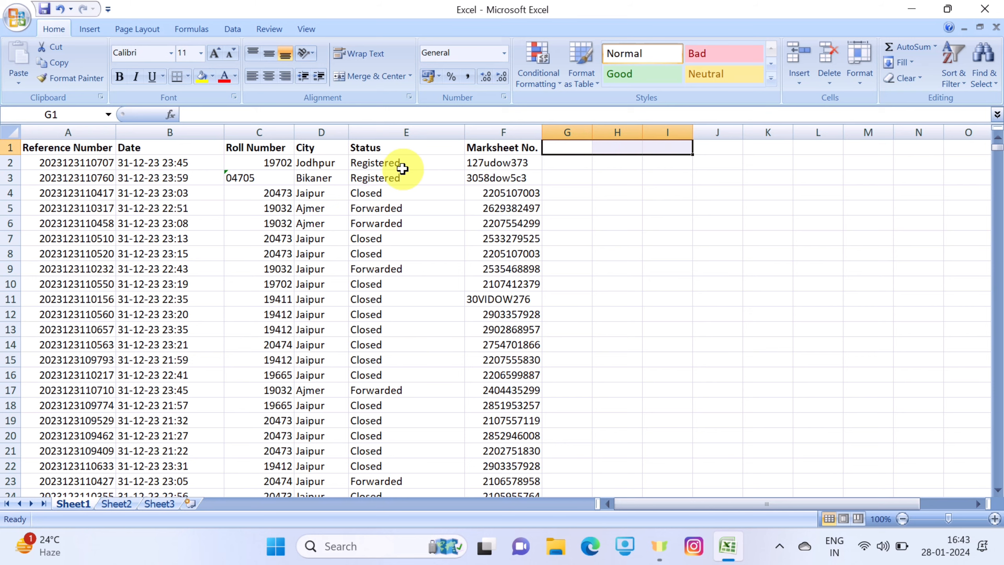
pyautogui.click(382, 81)
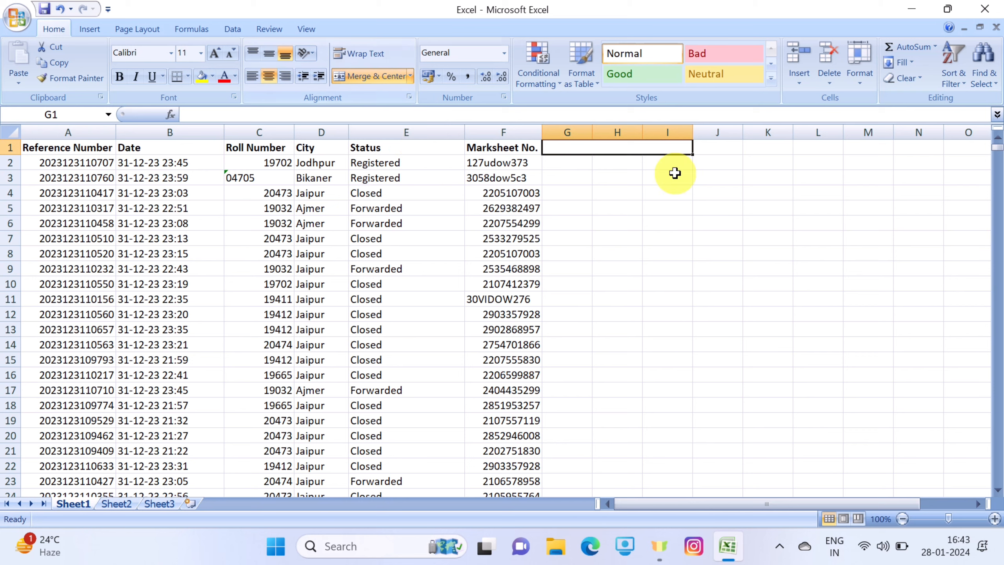
# Enter the text "grow your knowlede" in the merged cell G1
pyautogui.doubleClick(602, 149)
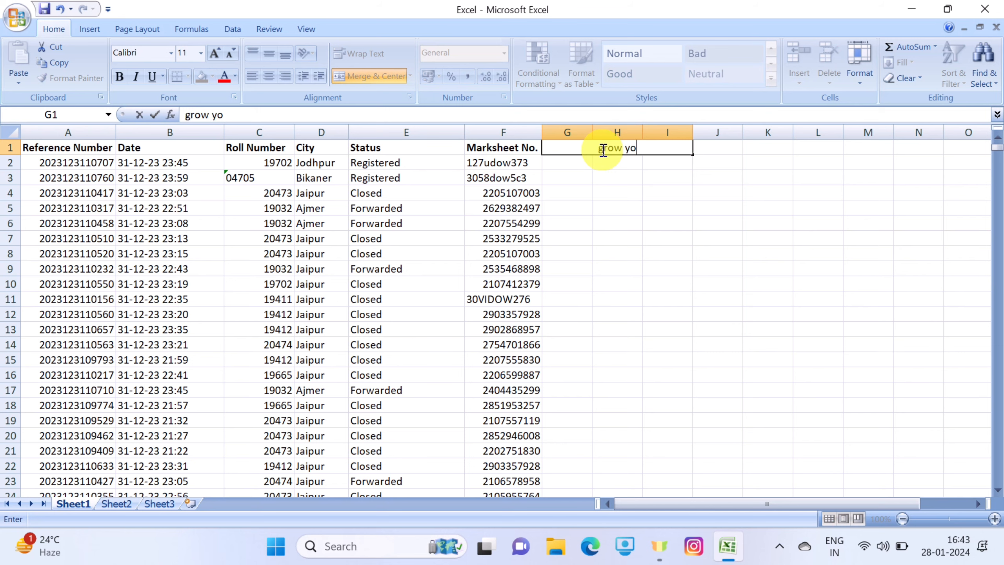
pyautogui.write('grow your knowledw')
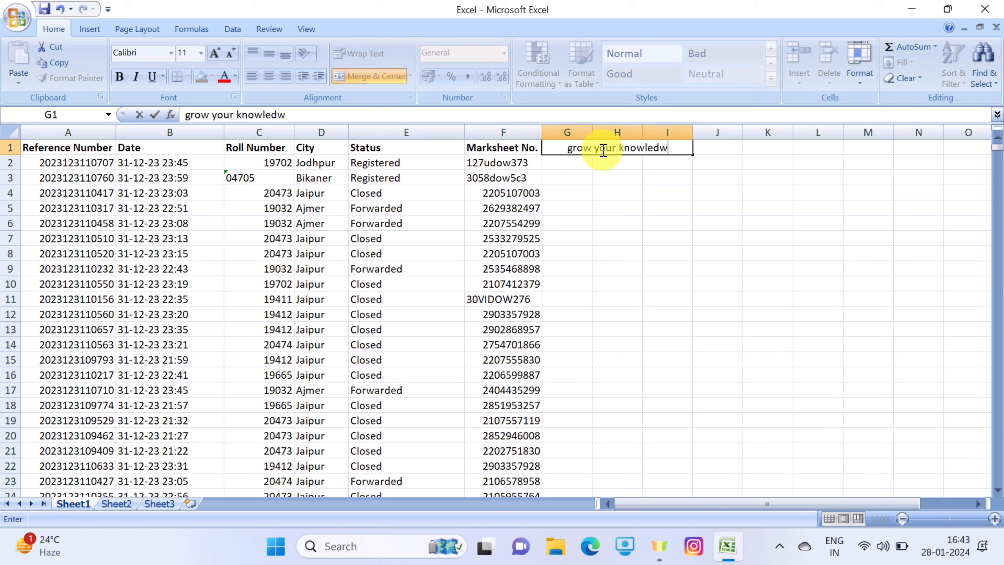
pyautogui.press('BackSpace')
pyautogui.write('e')
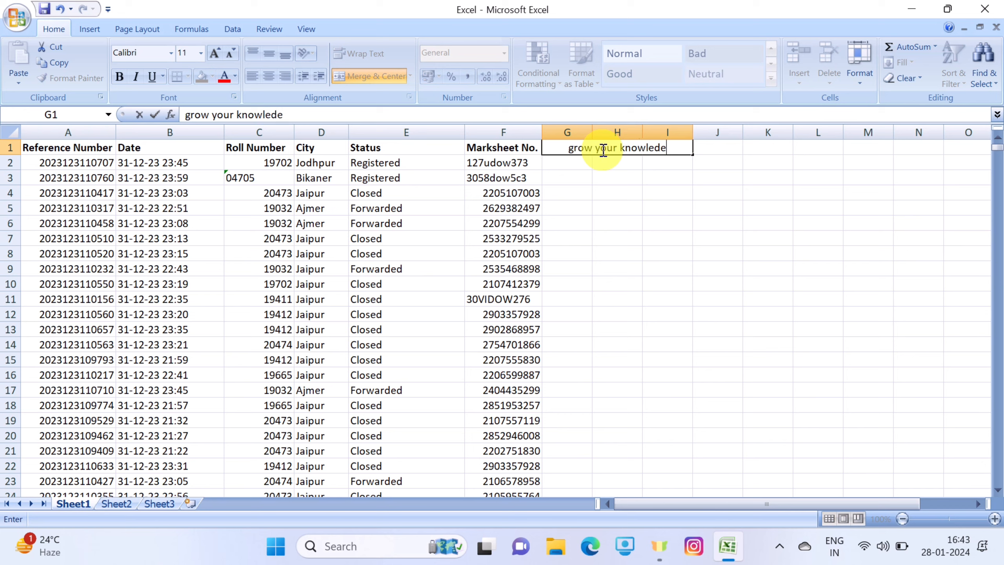
pyautogui.click(746, 252)
# Compare the merged cell G1:I1 with the separate cells below it by selecting each in turn
pyautogui.click(672, 146)
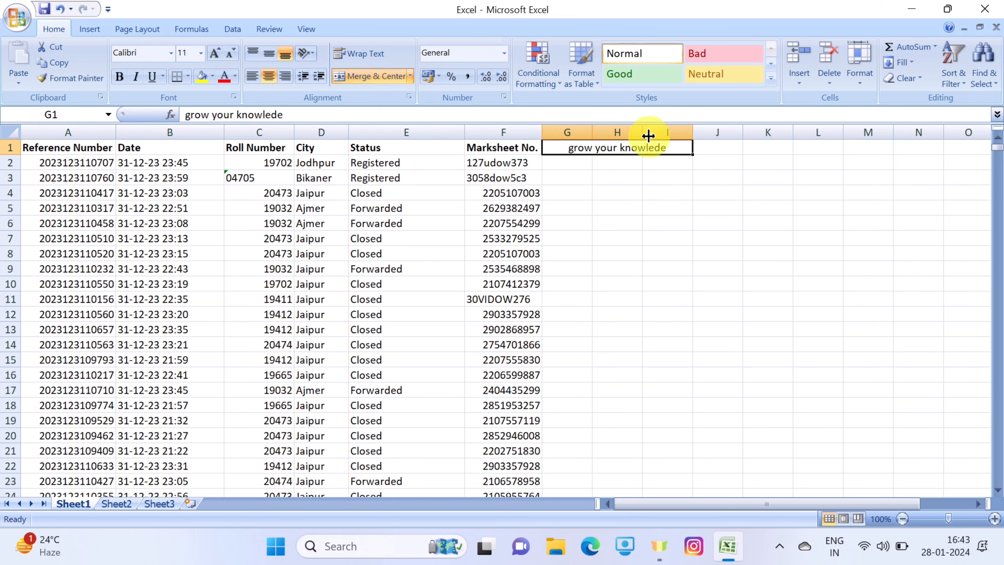
pyautogui.click(651, 204)
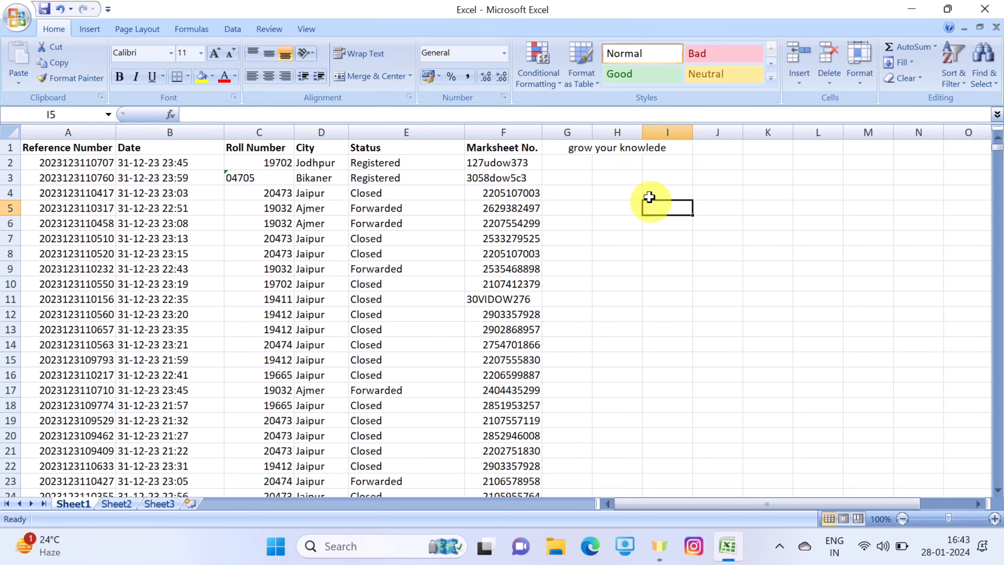
pyautogui.click(644, 154)
pyautogui.click(650, 239)
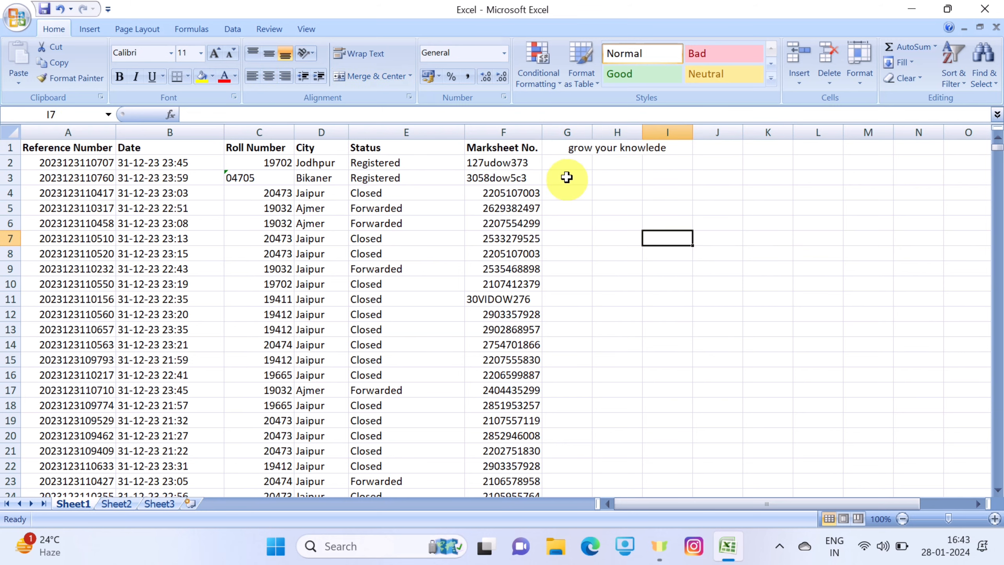
pyautogui.moveTo(569, 162); pyautogui.dragTo(672, 162)
pyautogui.click(668, 208)
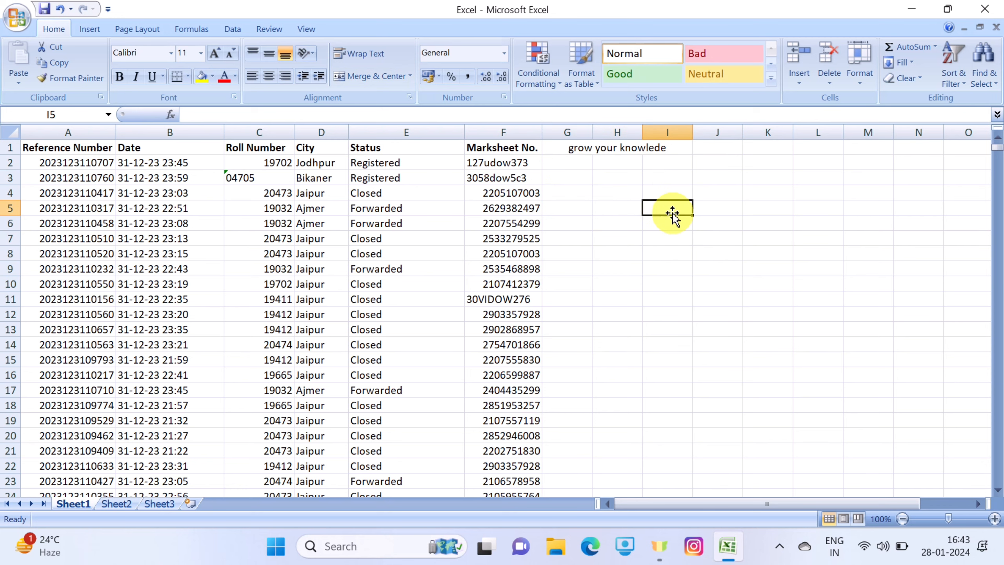
# Try the left and centre alignments on the merged cell G1, and then align its text to the right
pyautogui.click(654, 150)
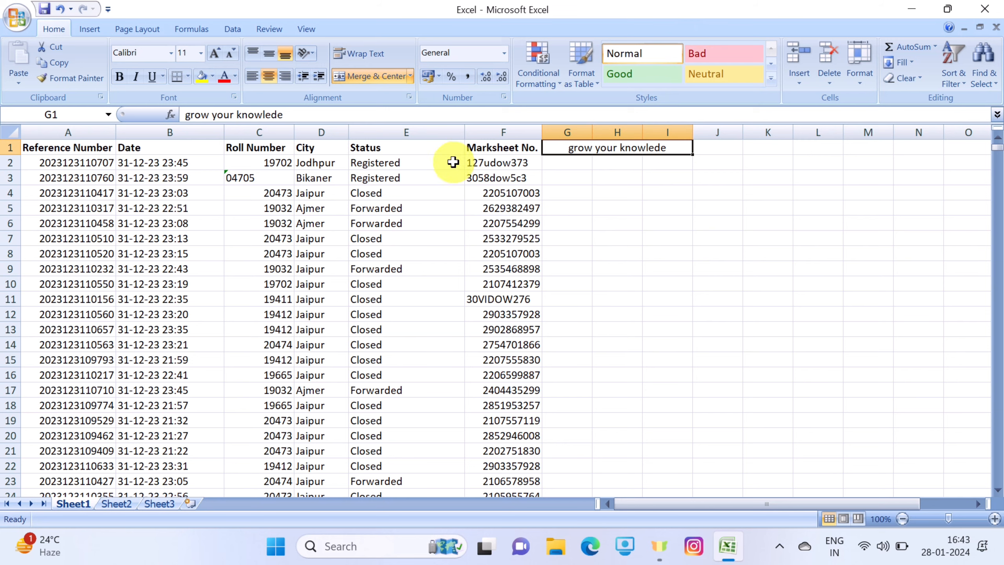
pyautogui.click(252, 80)
pyautogui.click(269, 79)
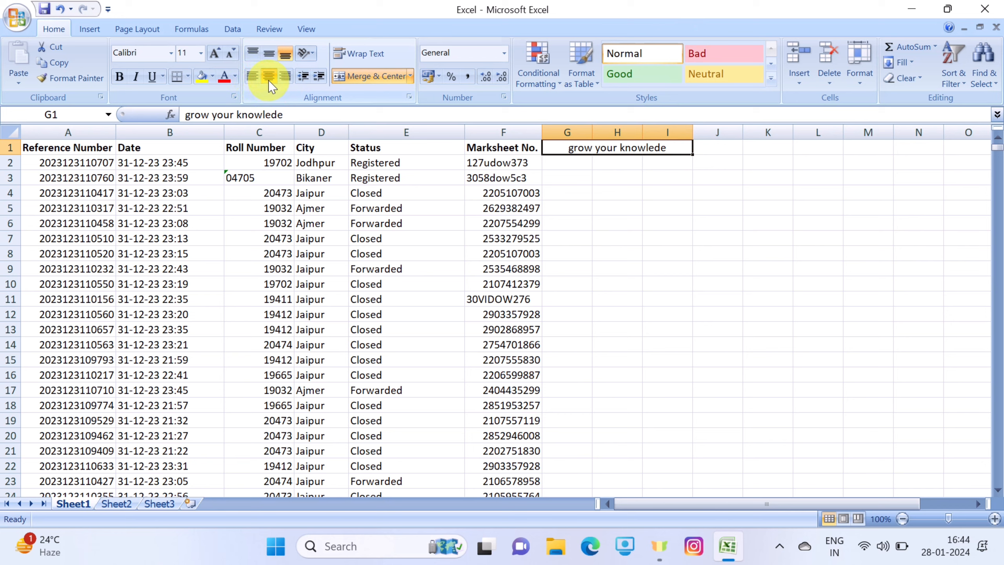
pyautogui.click(285, 76)
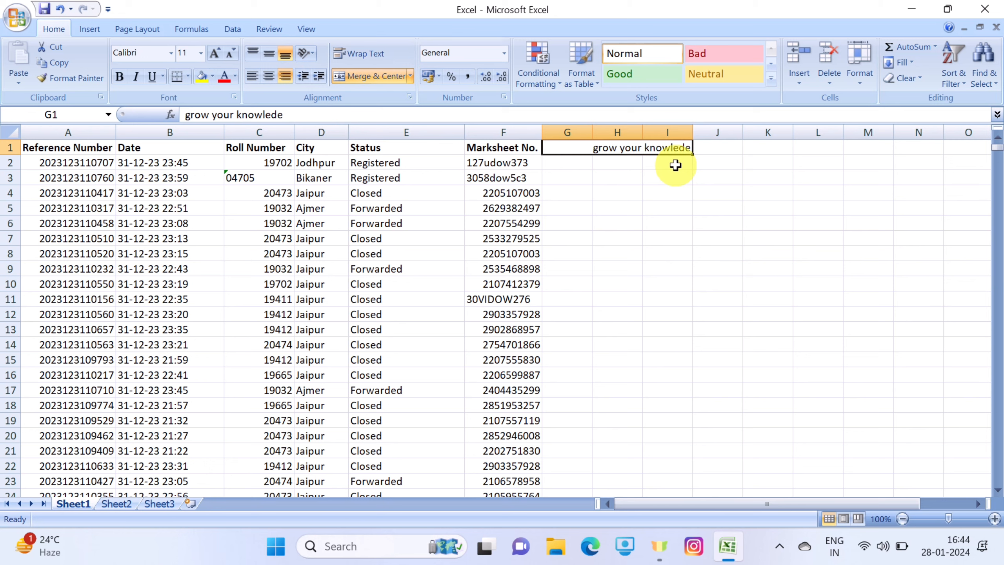
pyautogui.click(674, 214)
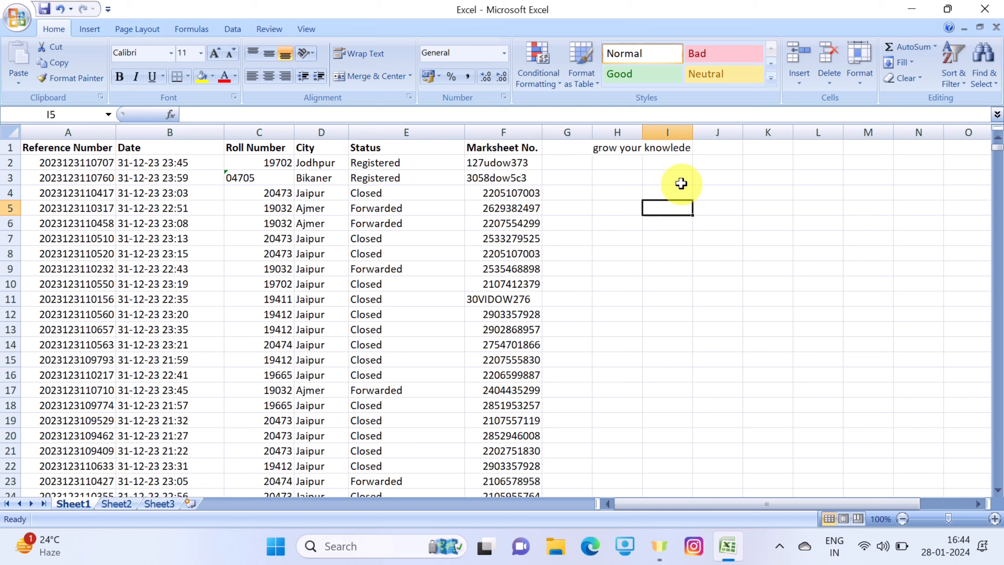
pyautogui.click(615, 132)
pyautogui.click(698, 148)
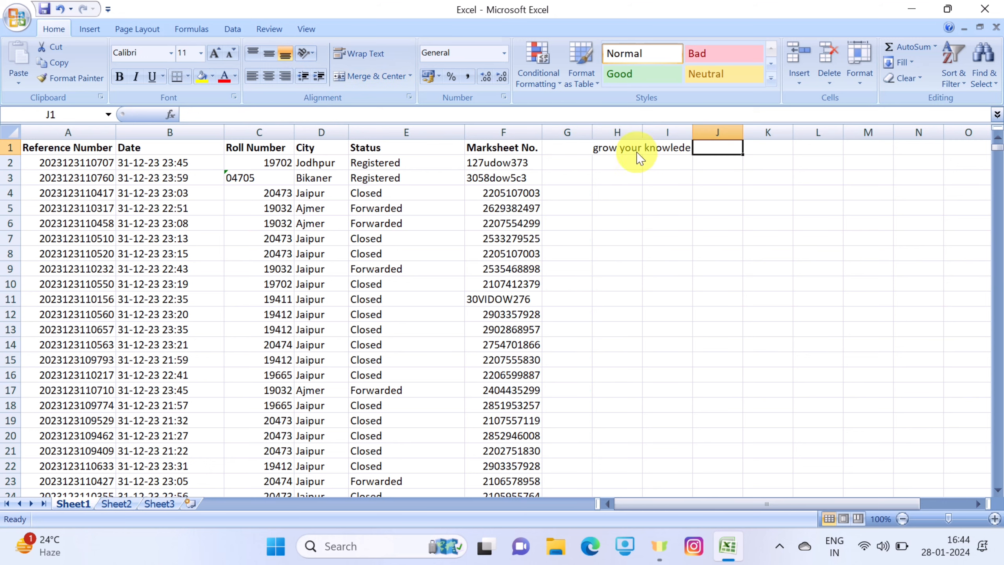
# Centre the text in the merged cell G1:I1 and unmerge it into separate cells
pyautogui.click(587, 147)
pyautogui.click(268, 77)
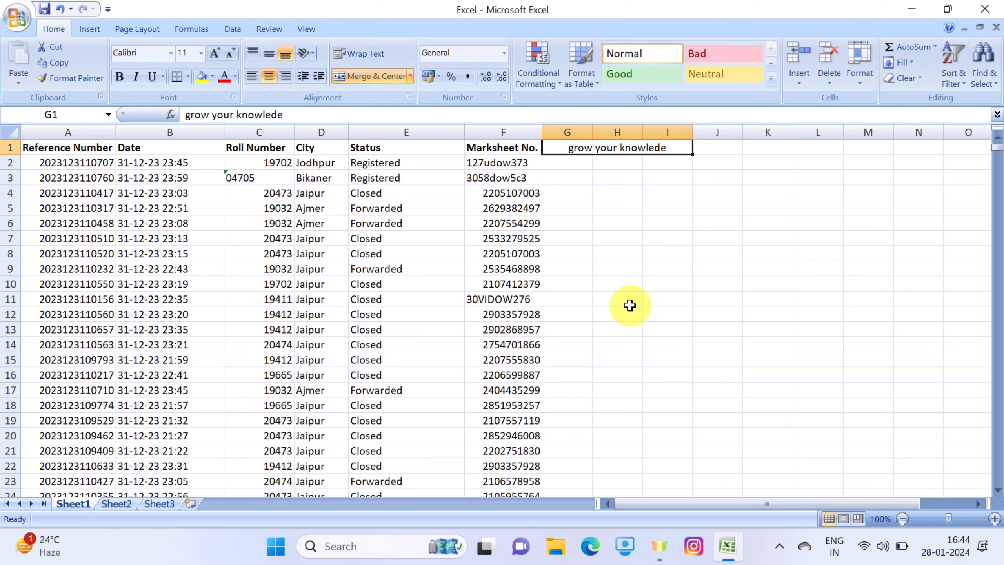
pyautogui.click(376, 75)
pyautogui.click(671, 221)
pyautogui.click(589, 150)
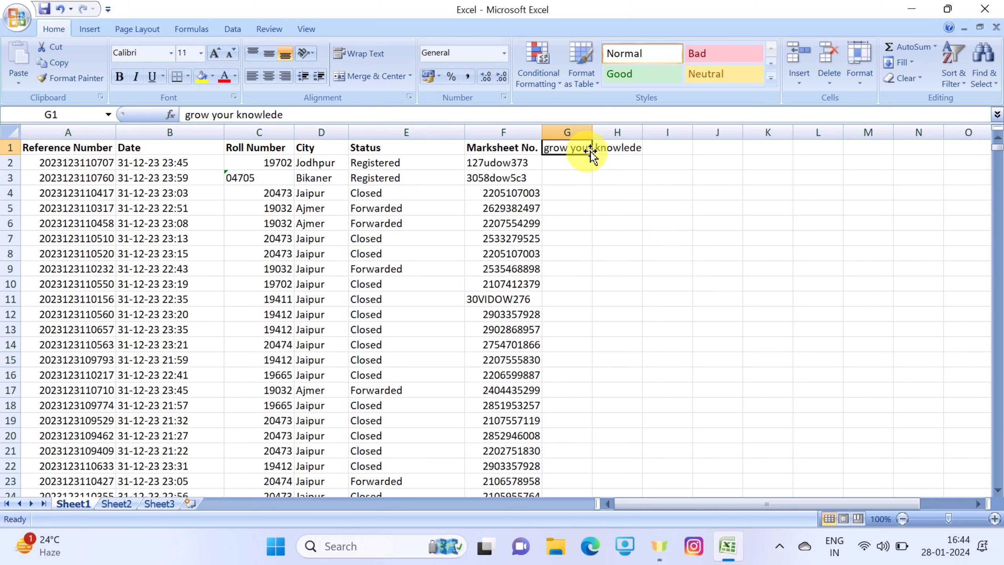
# Examine which cell holds the text by selecting H1, G1 and the surrounding separate cells in turn
pyautogui.click(620, 147)
pyautogui.click(651, 147)
pyautogui.click(572, 147)
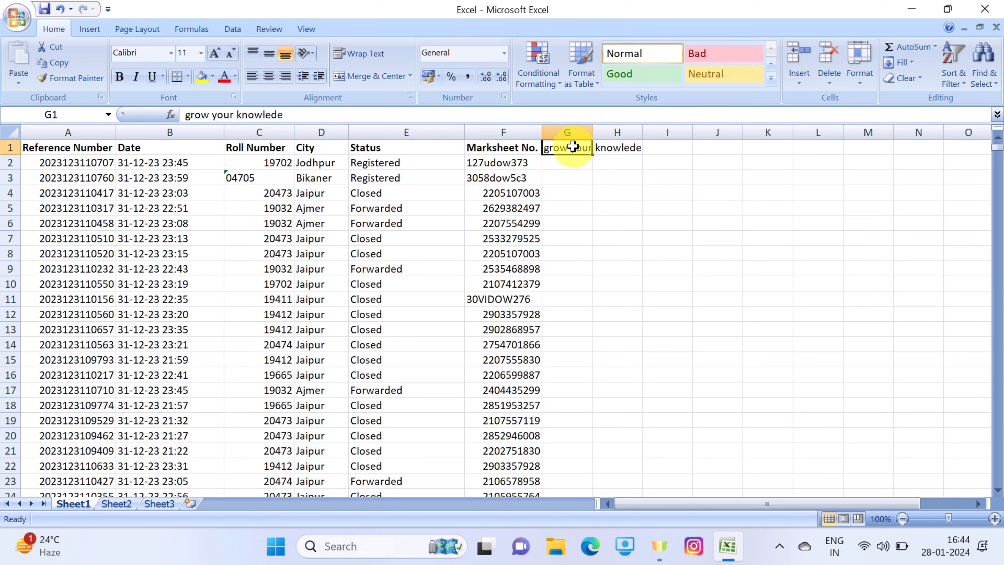
pyautogui.click(645, 207)
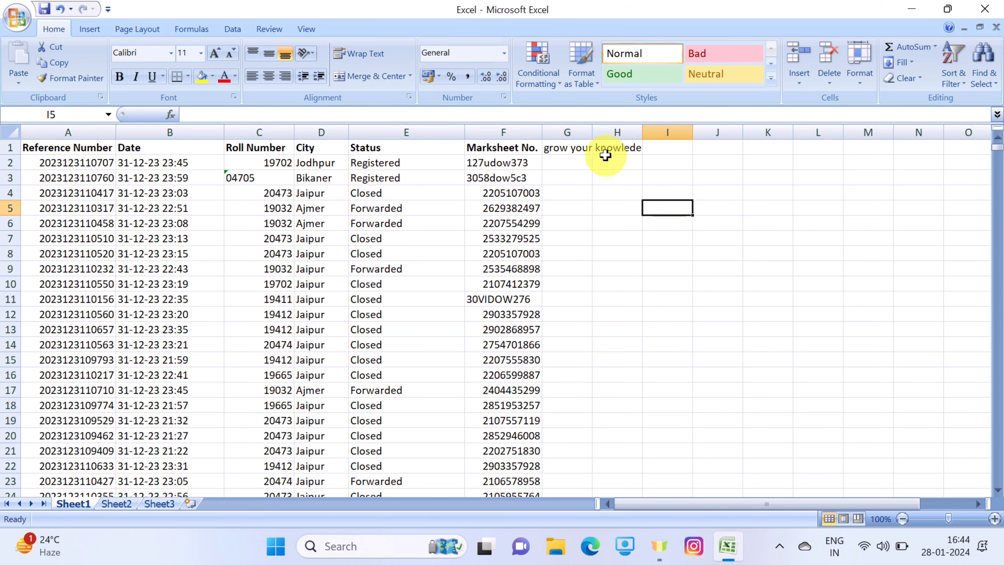
pyautogui.click(586, 147)
pyautogui.click(585, 251)
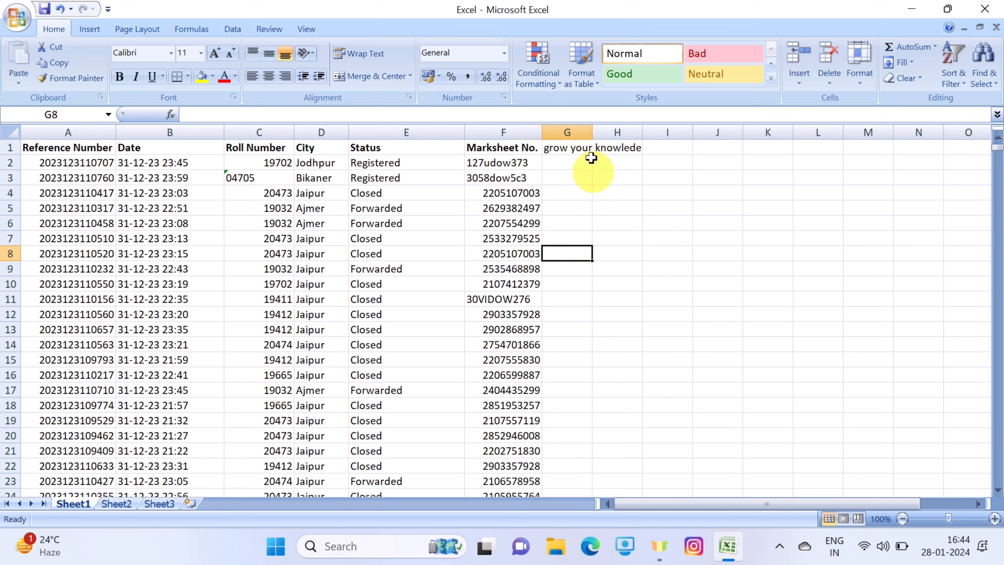
# Merge and centre cells G1 to L1
pyautogui.moveTo(578, 147); pyautogui.dragTo(671, 147)
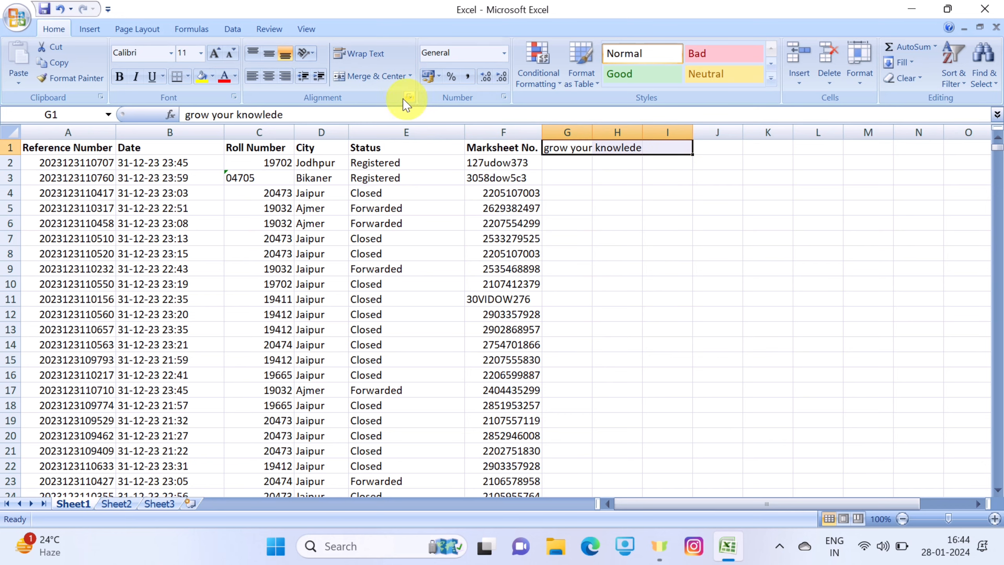
pyautogui.click(766, 237)
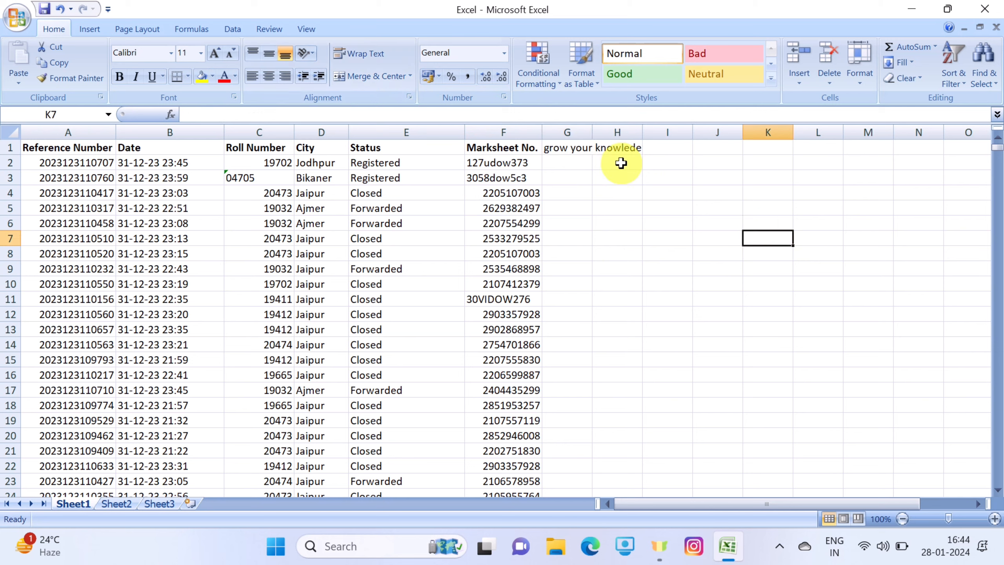
pyautogui.moveTo(578, 148); pyautogui.dragTo(795, 147)
pyautogui.click(369, 77)
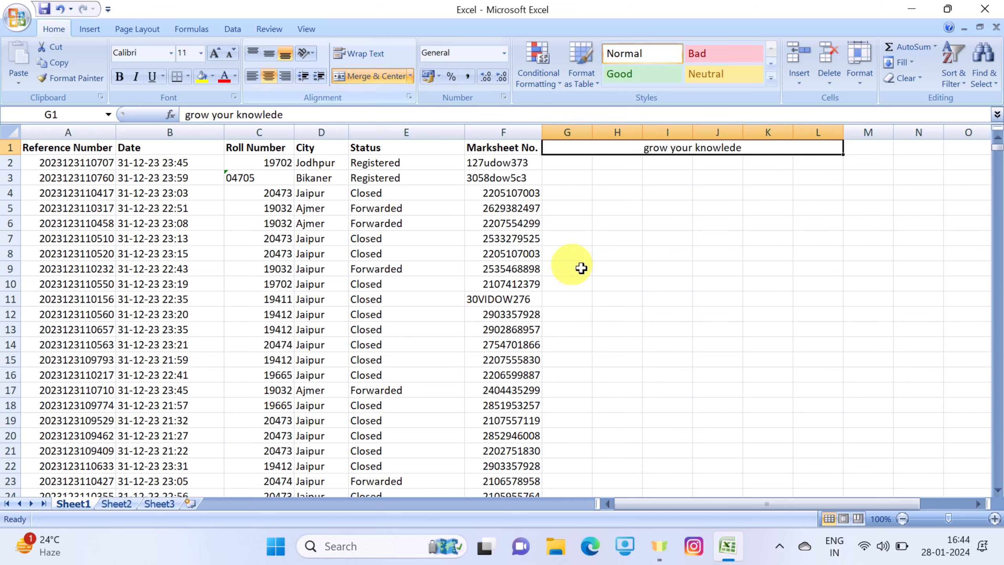
pyautogui.click(817, 283)
pyautogui.click(689, 146)
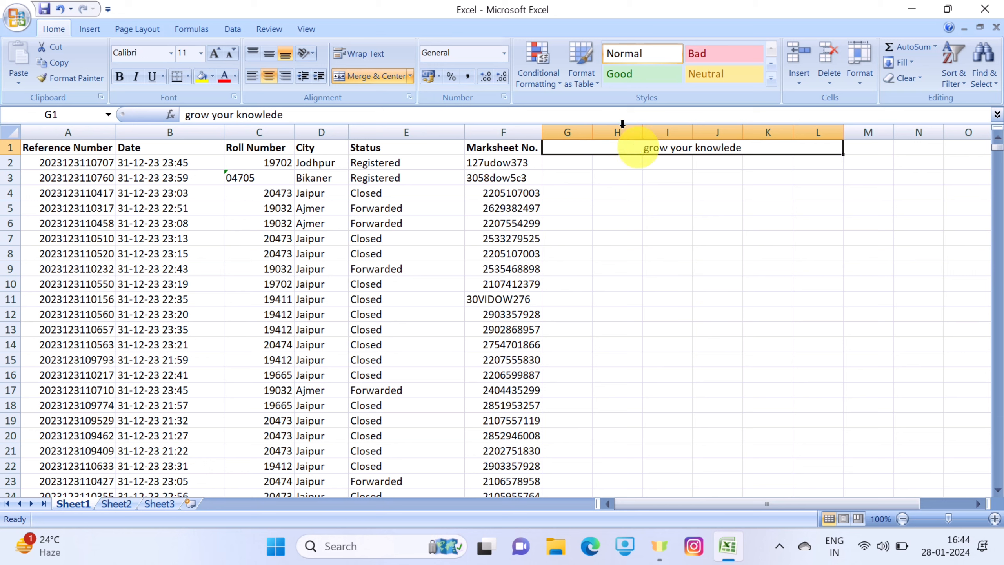
# Unmerge cells G1 to L1 and delete the text from G1
pyautogui.click(372, 76)
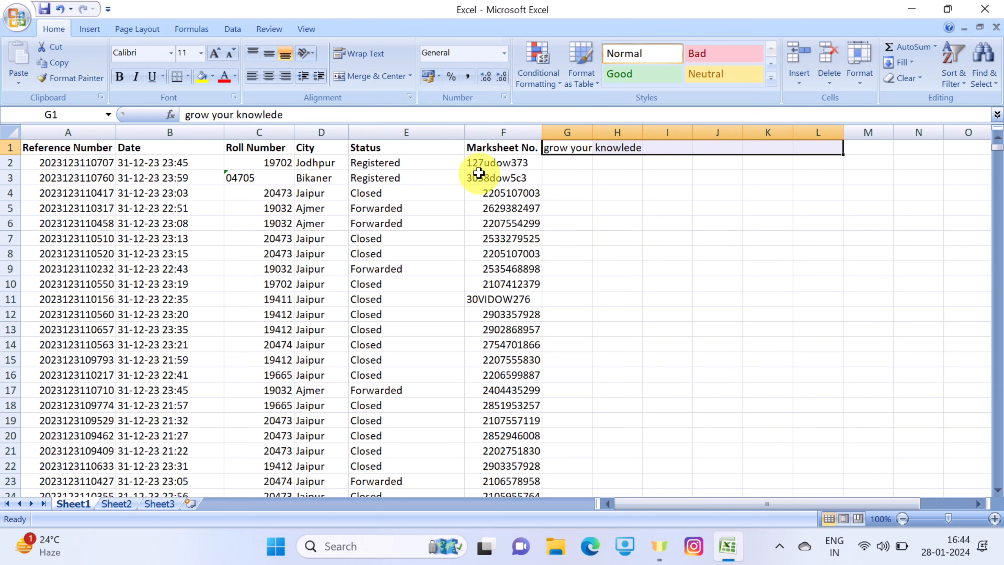
pyautogui.click(667, 210)
pyautogui.moveTo(569, 148); pyautogui.dragTo(609, 150)
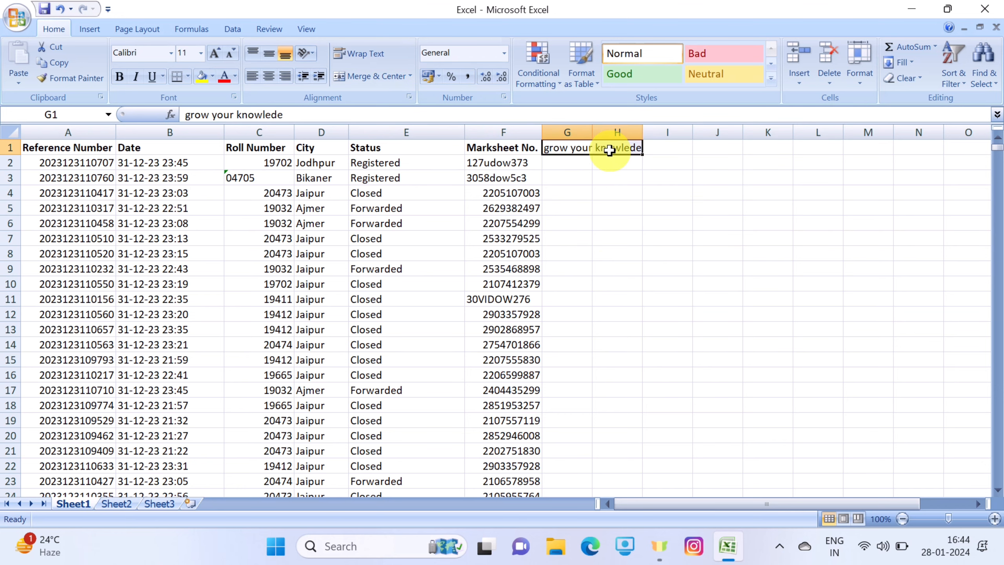
pyautogui.press('Delete')
pyautogui.click(595, 193)
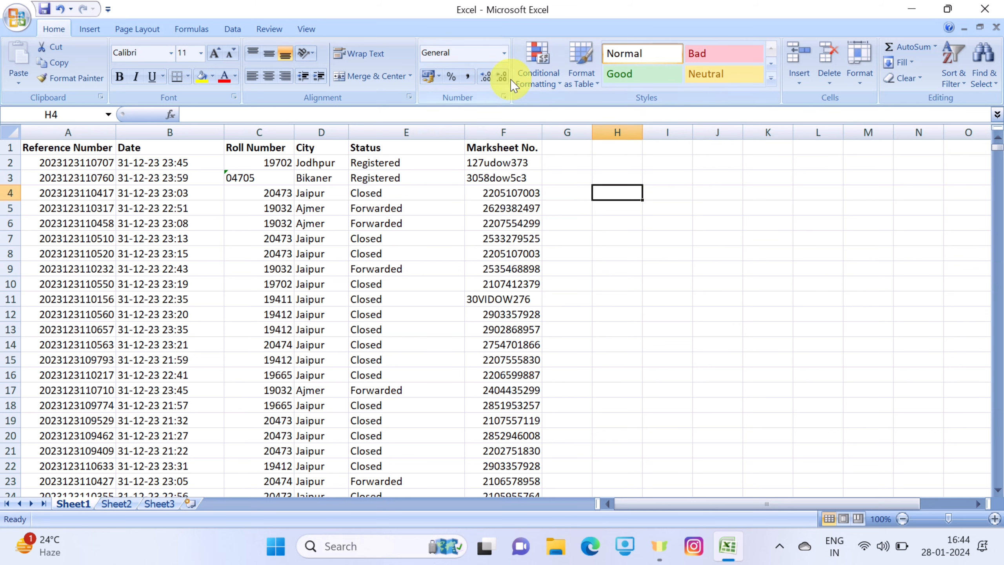
# Enter "Grow" in cell H2 and 123 in cell H3
pyautogui.click(572, 175)
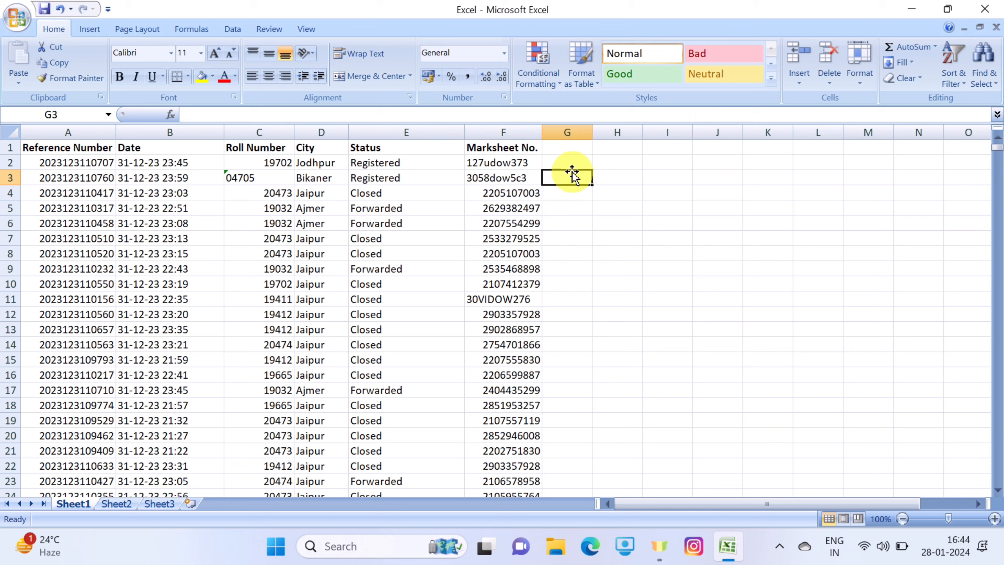
pyautogui.click(610, 162)
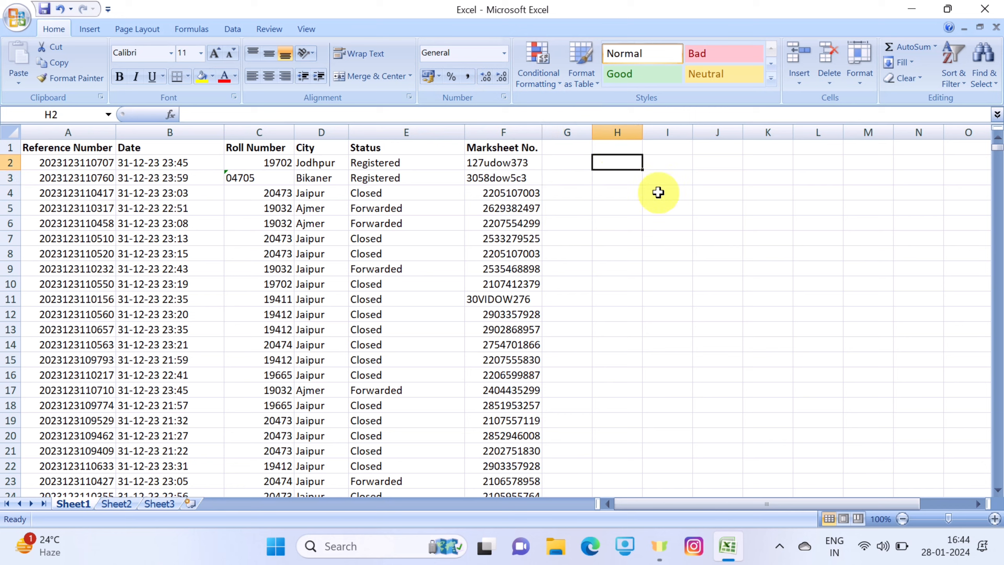
pyautogui.write('Grow')
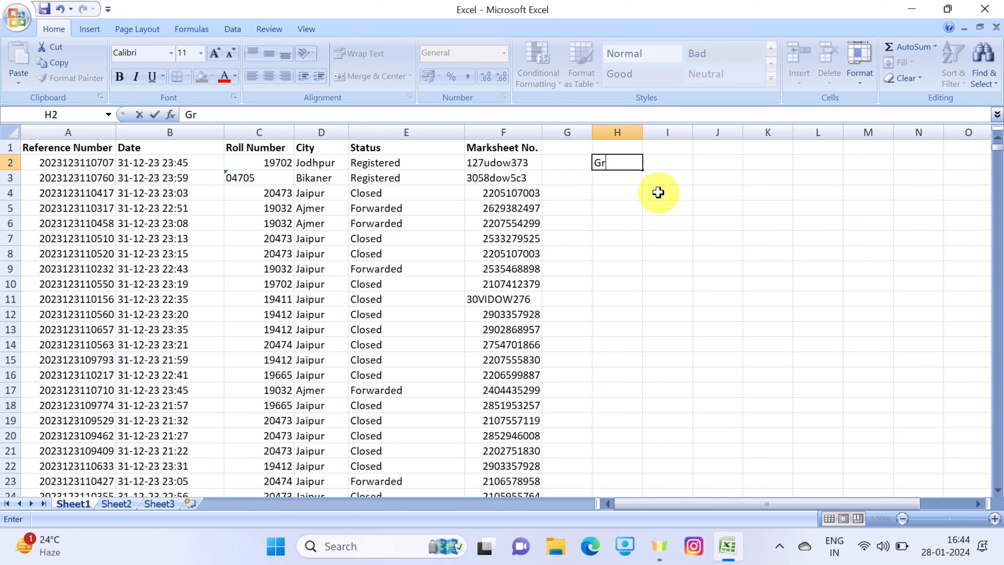
pyautogui.press('Return')
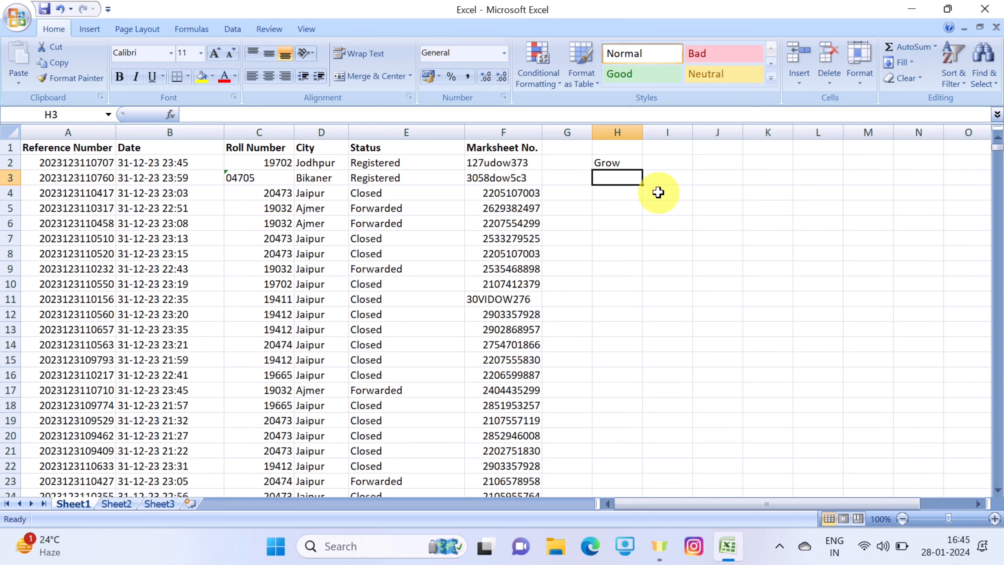
pyautogui.write('123')
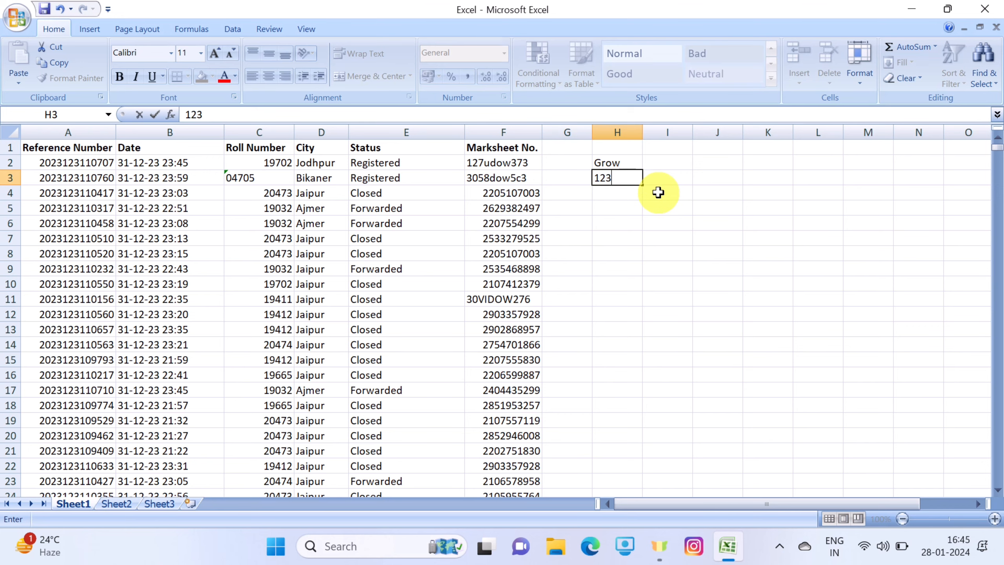
pyautogui.press('Return')
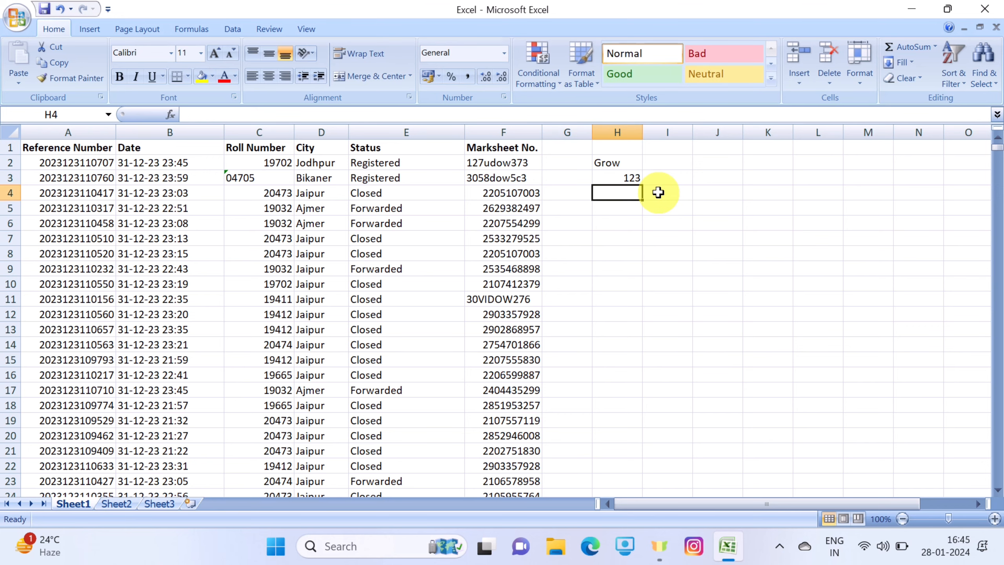
# Review the number format choices, and try entering 0123 in cell H6 with the General format before clearing the cell
pyautogui.click(504, 52)
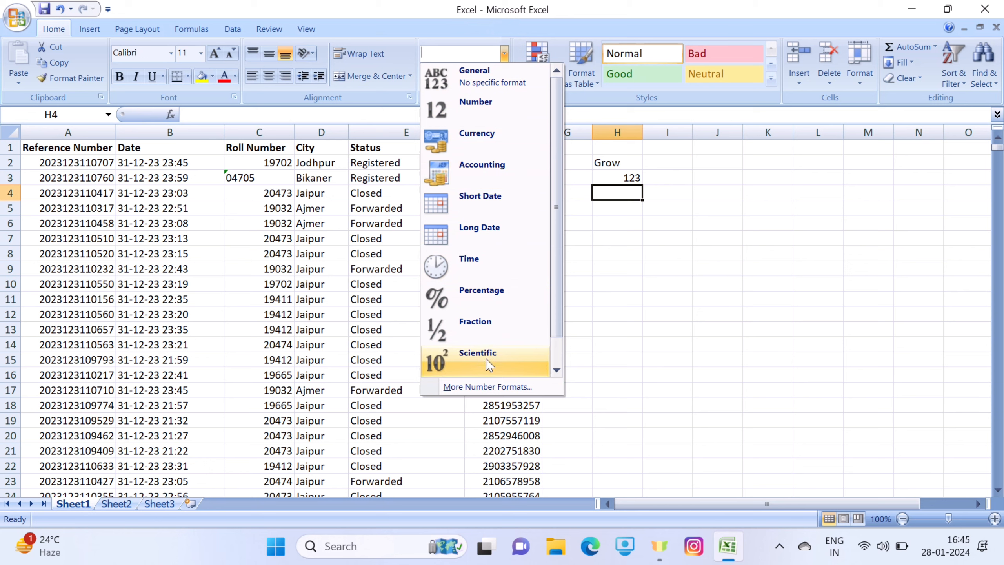
pyautogui.click(726, 320)
pyautogui.click(638, 218)
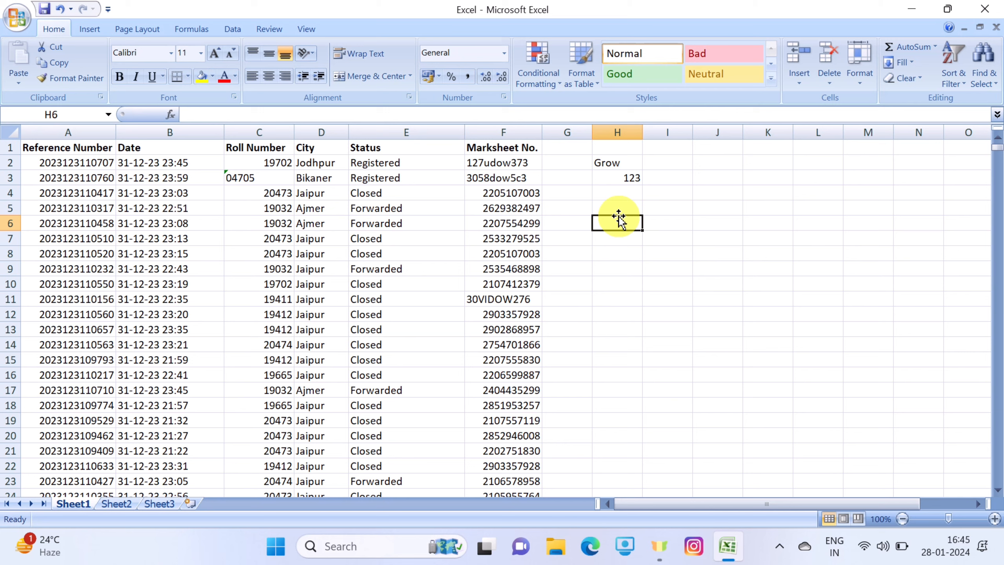
pyautogui.write('012')
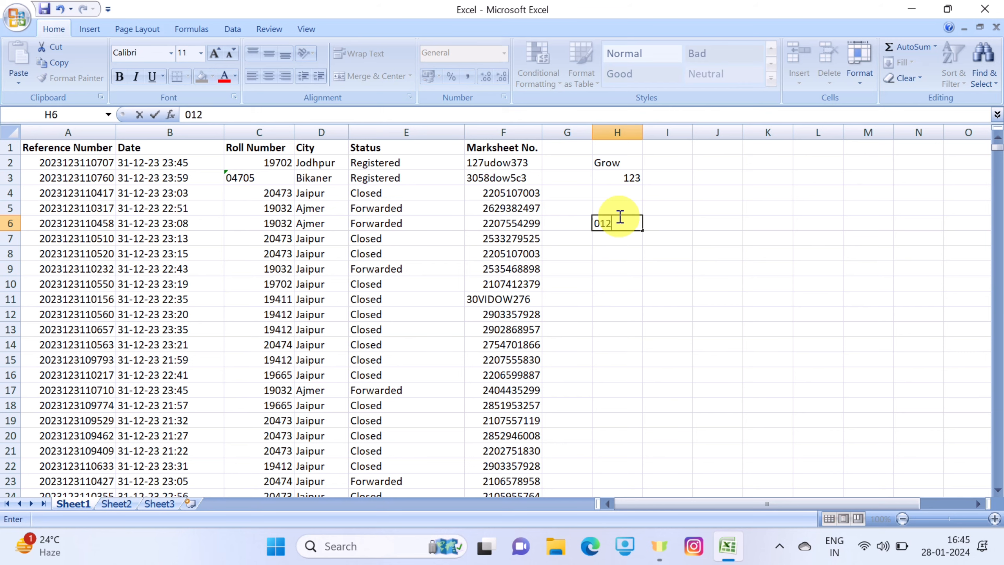
pyautogui.write('3')
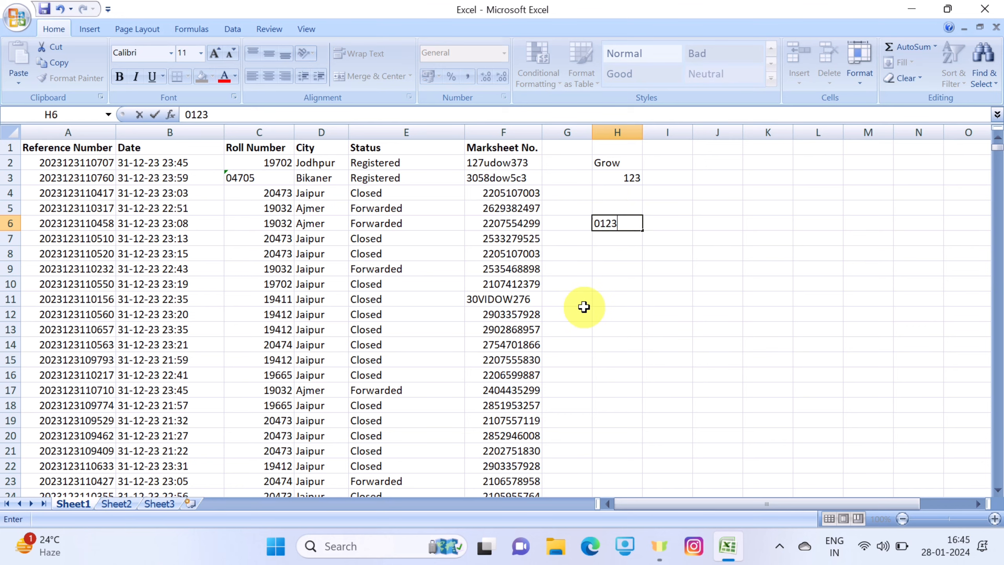
pyautogui.press('Return')
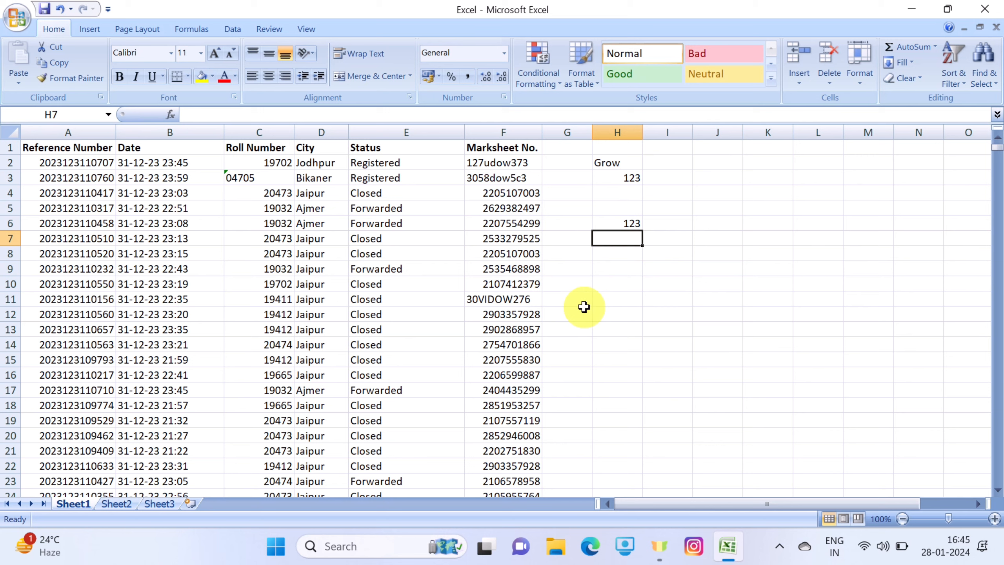
pyautogui.click(632, 223)
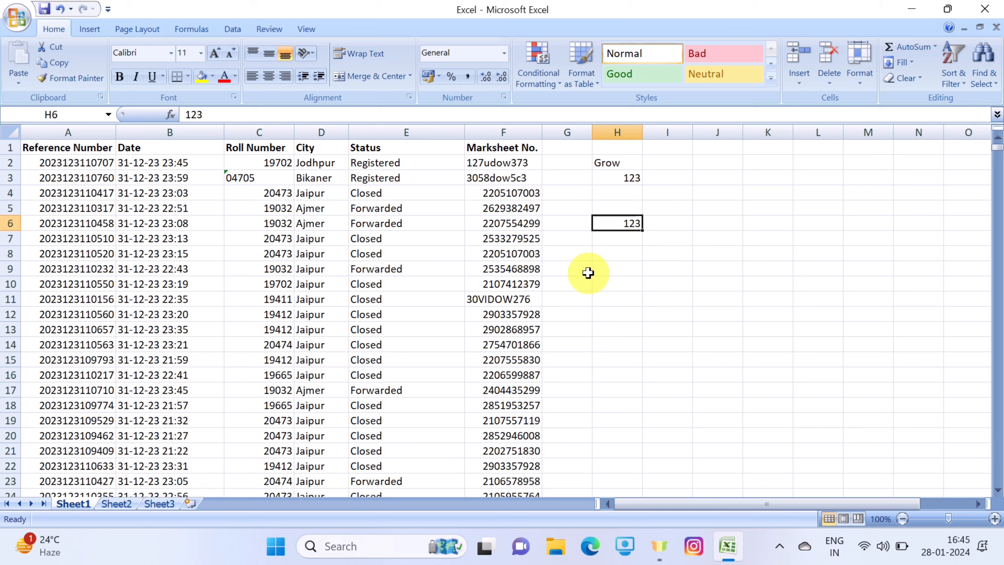
pyautogui.press('Delete')
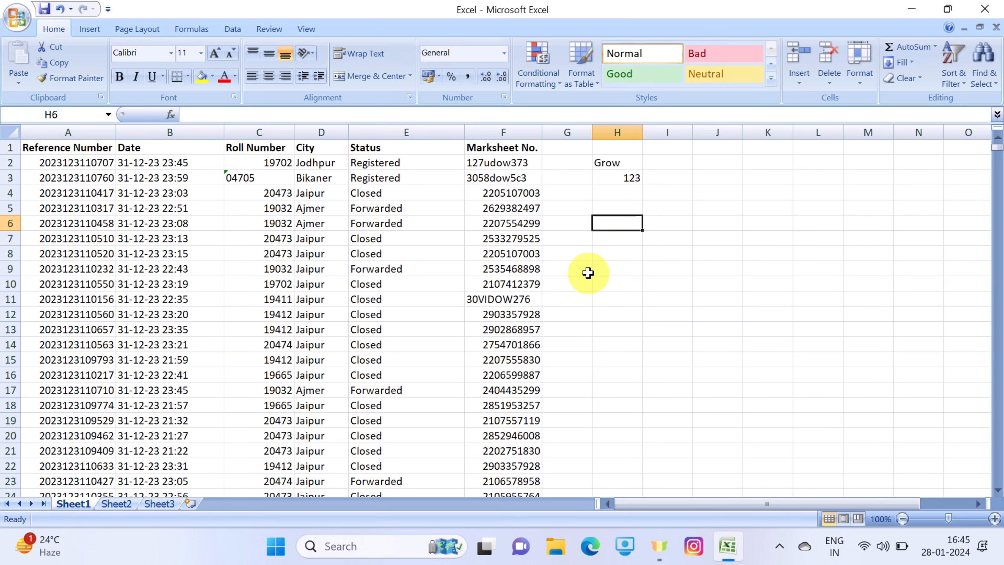
# Format cell H6 as Text and enter 0123 in it
pyautogui.click(504, 53)
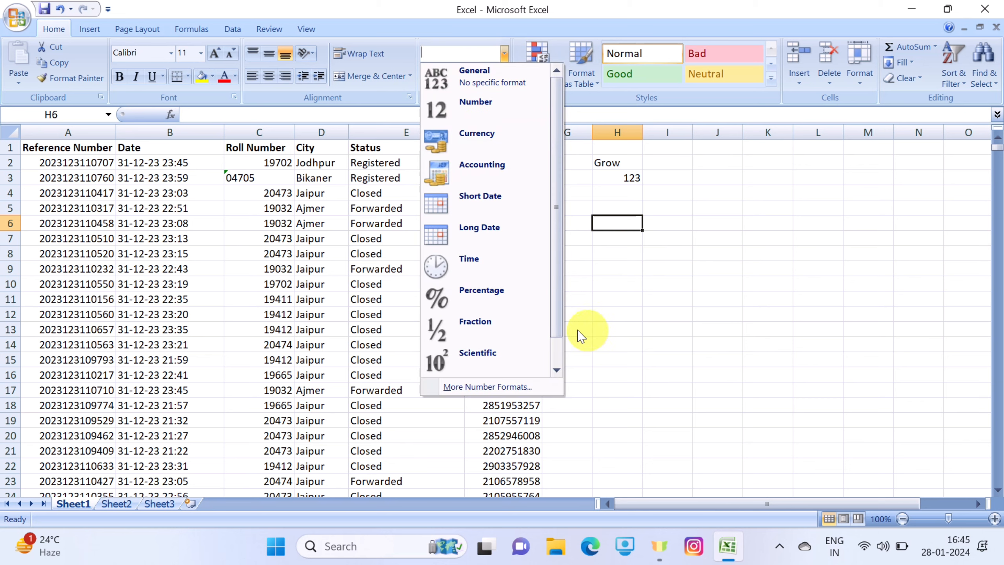
pyautogui.scroll(-1, 494, 228)
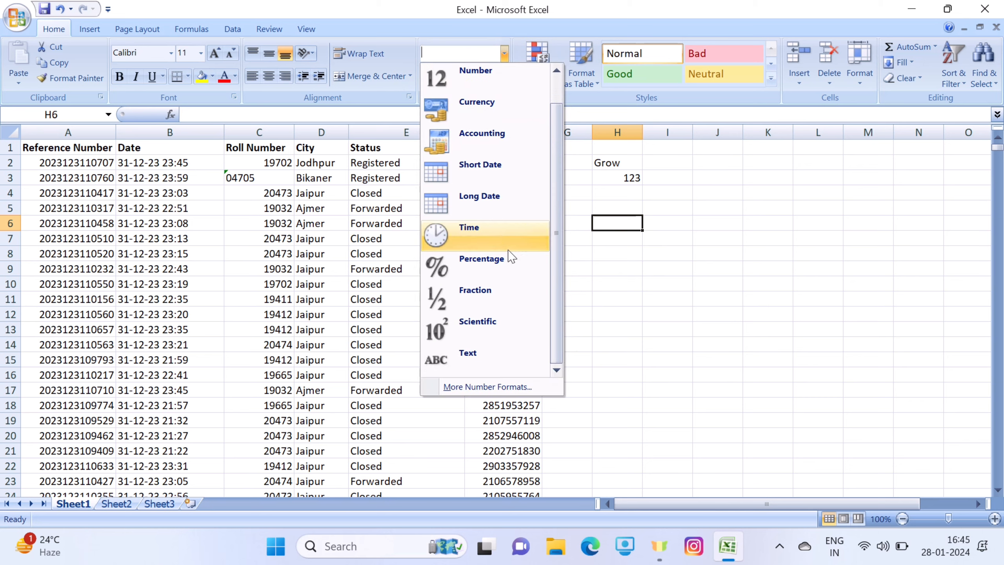
pyautogui.click(470, 361)
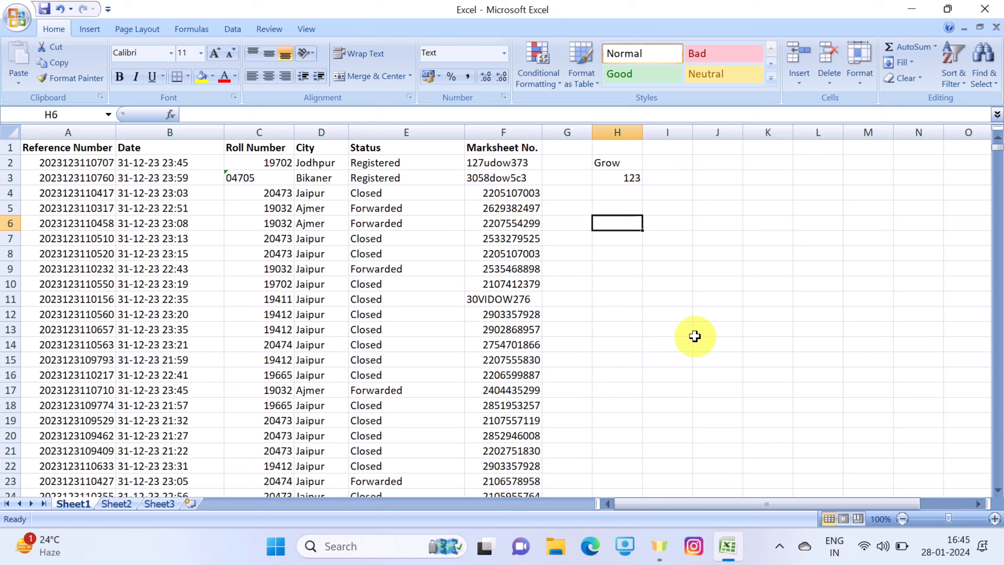
pyautogui.write('0123')
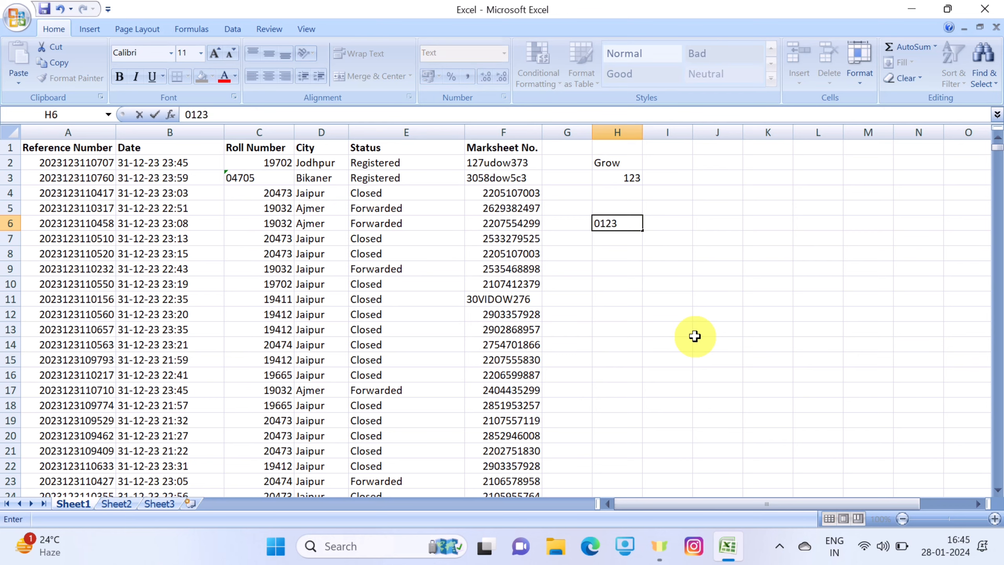
pyautogui.press('Return')
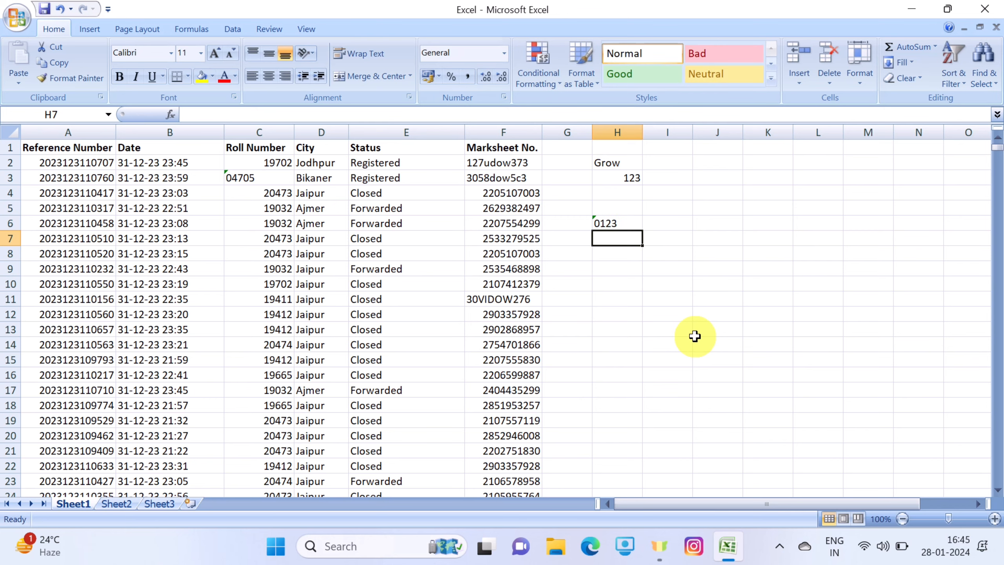
# Examine the error-checking options for the number stored as text in cell H6, without applying any
pyautogui.click(600, 223)
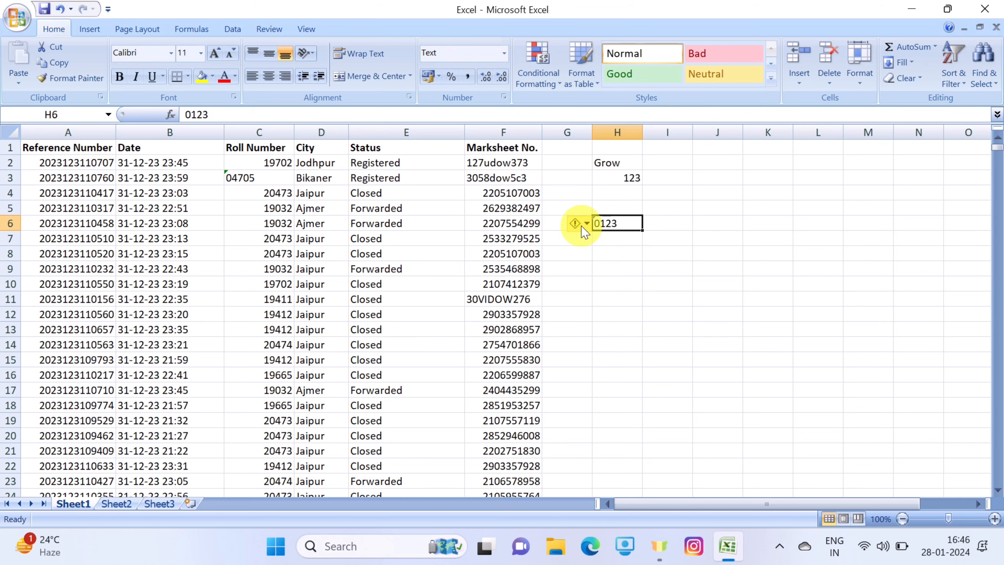
pyautogui.click(587, 226)
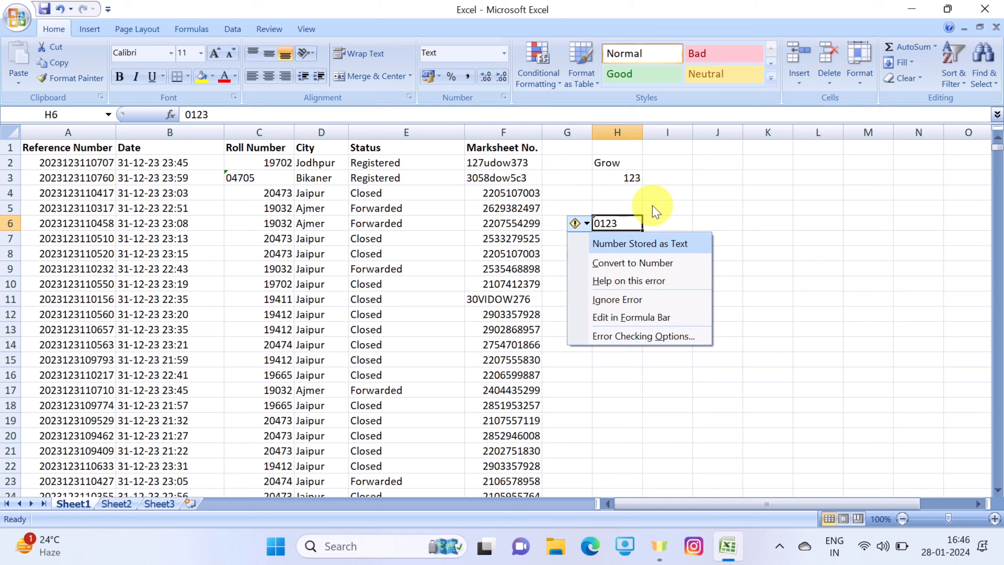
pyautogui.click(667, 207)
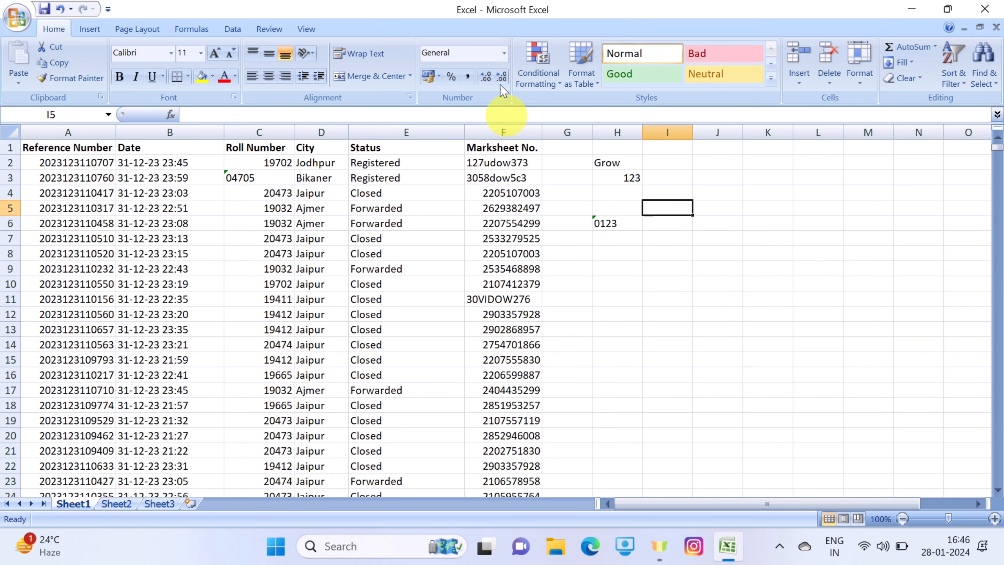
# Try the Currency and Number formats on the 123 value in cell H3
pyautogui.click(504, 52)
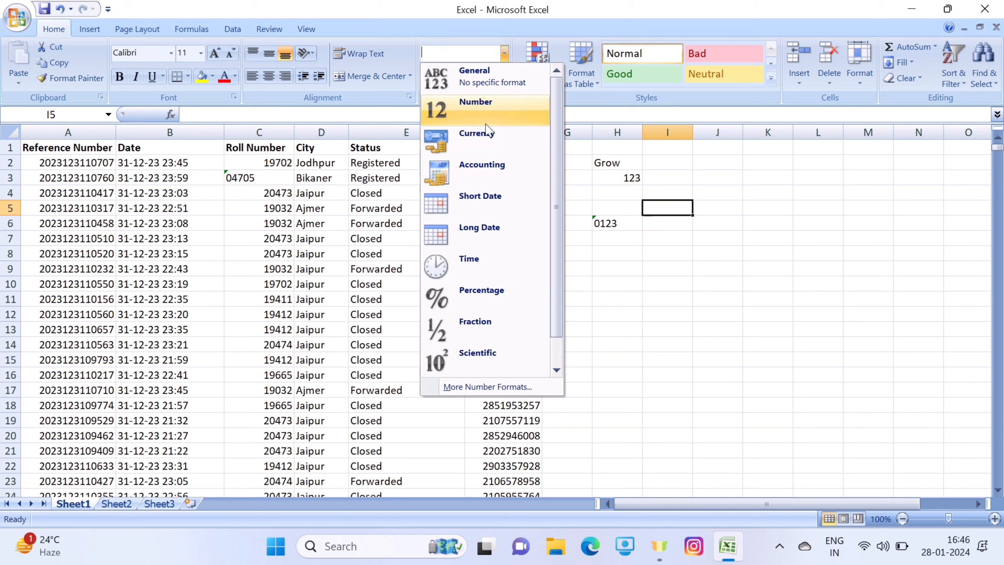
pyautogui.click(634, 183)
pyautogui.click(630, 179)
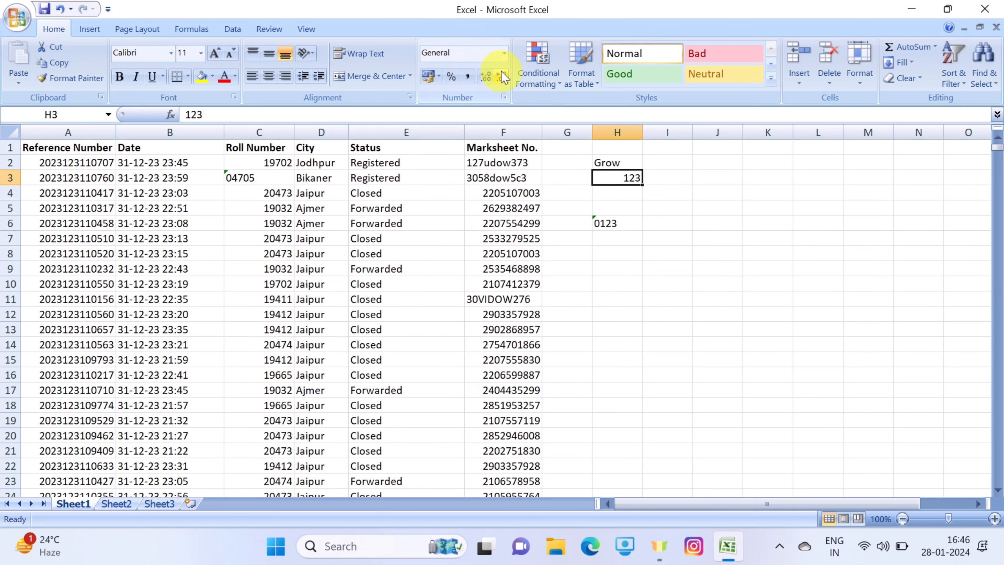
pyautogui.click(504, 52)
pyautogui.click(486, 139)
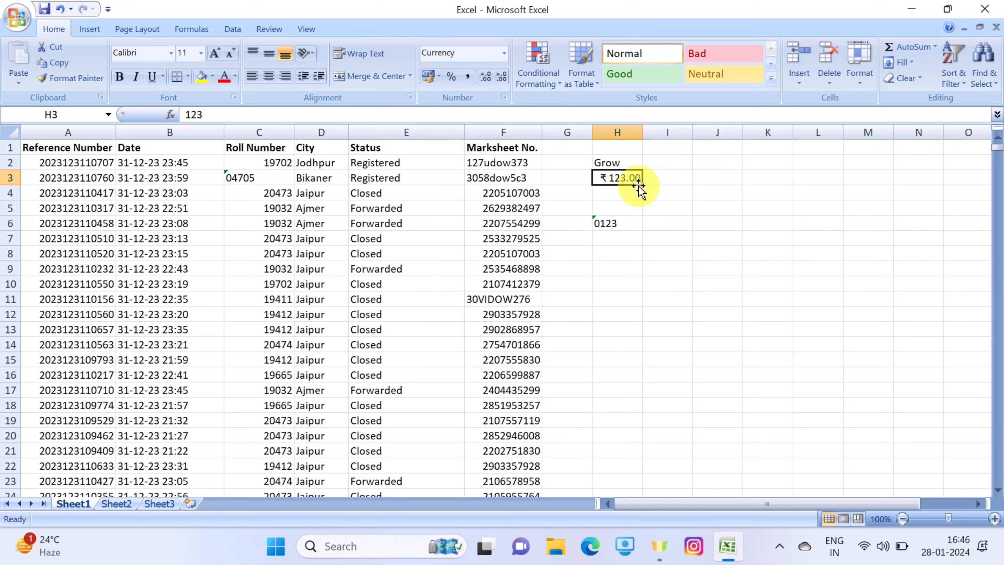
pyautogui.click(504, 52)
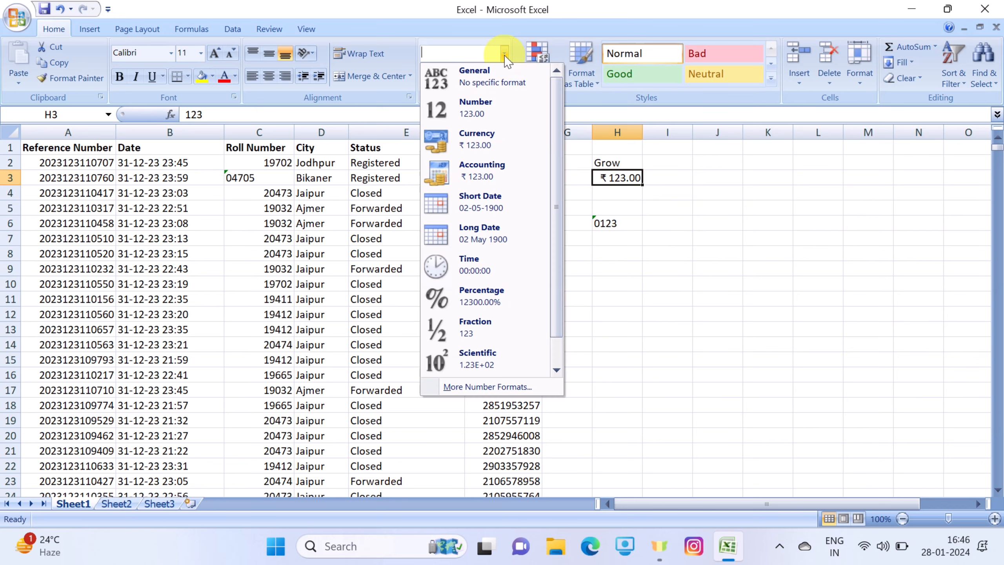
pyautogui.click(498, 105)
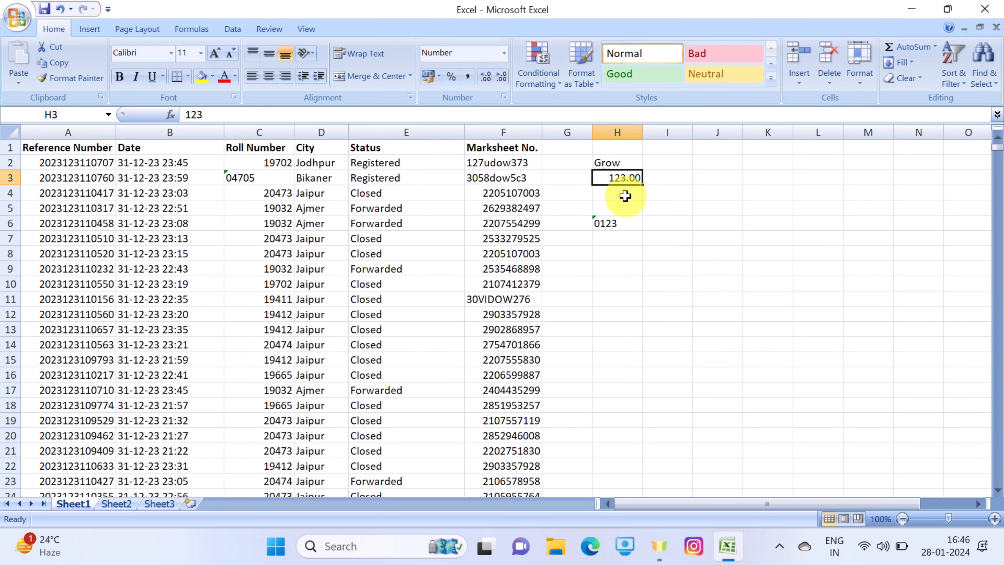
# Try the Accounting format on cell H3 and settle on the Short Date format
pyautogui.click(504, 53)
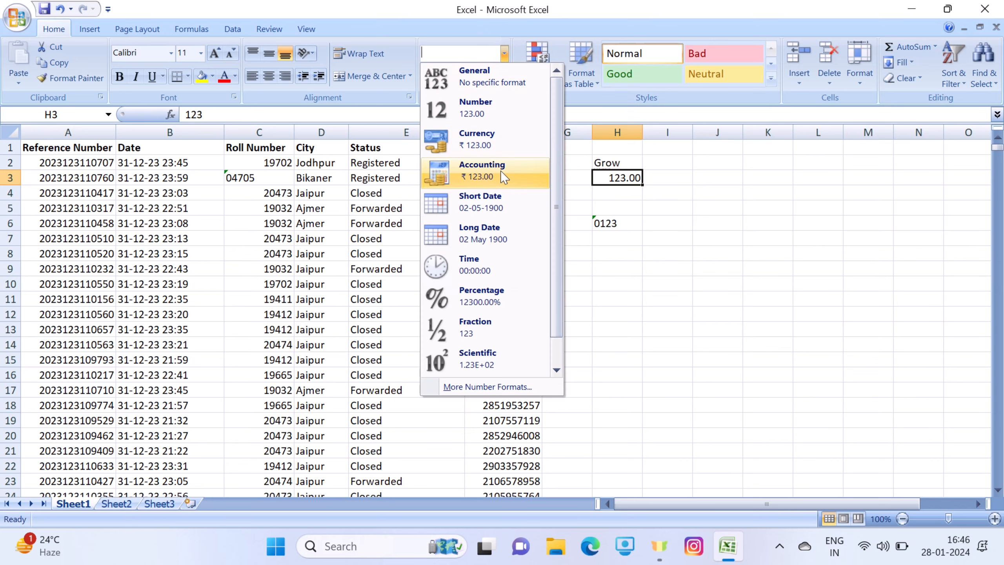
pyautogui.click(495, 180)
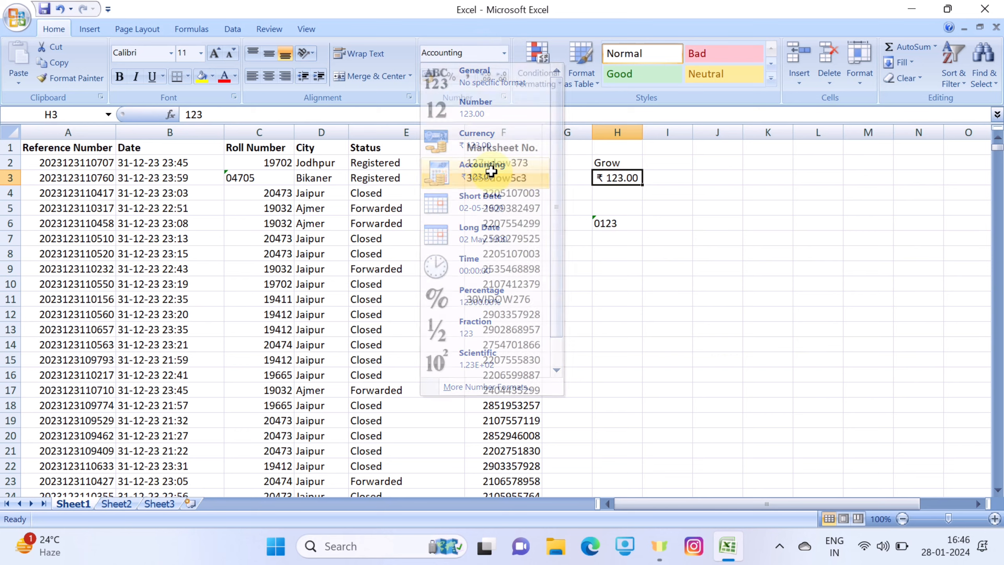
pyautogui.click(504, 53)
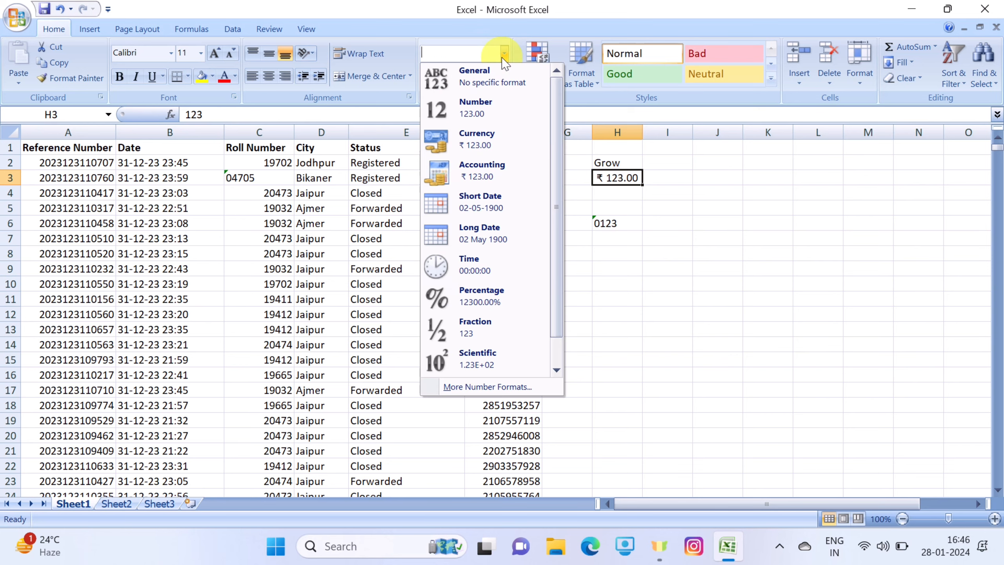
pyautogui.click(489, 202)
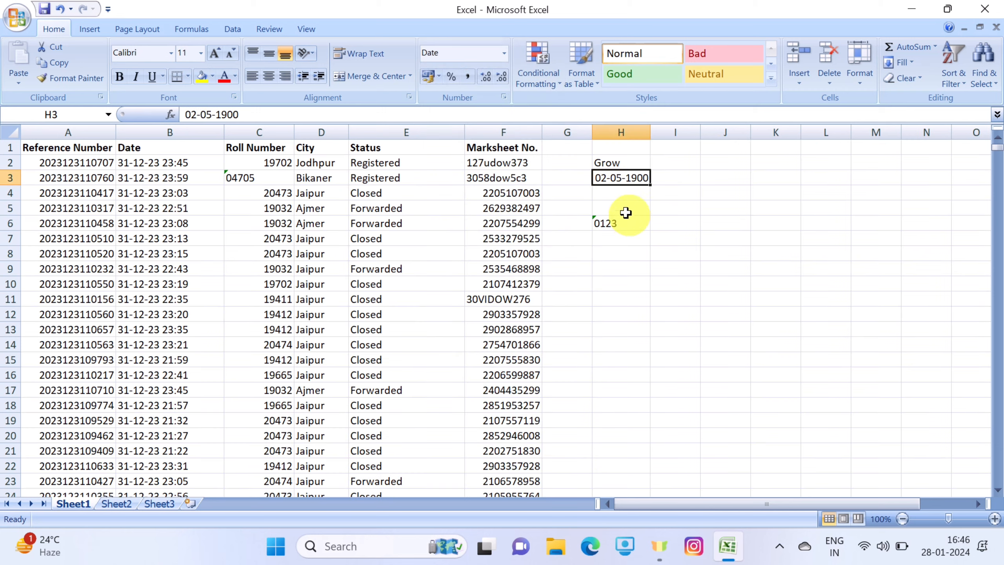
pyautogui.click(627, 264)
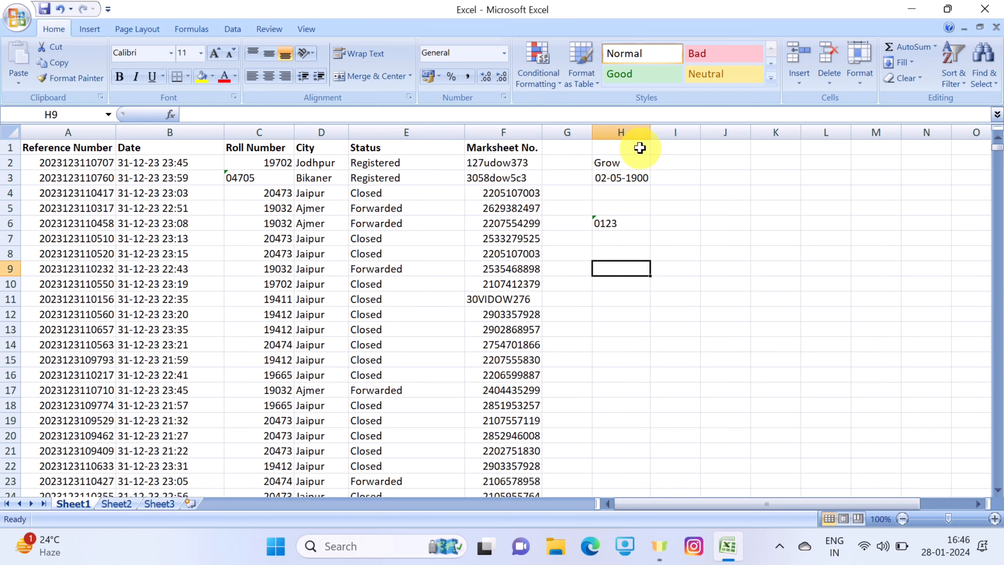
# Format the whole empty column I as Short Date
pyautogui.click(672, 132)
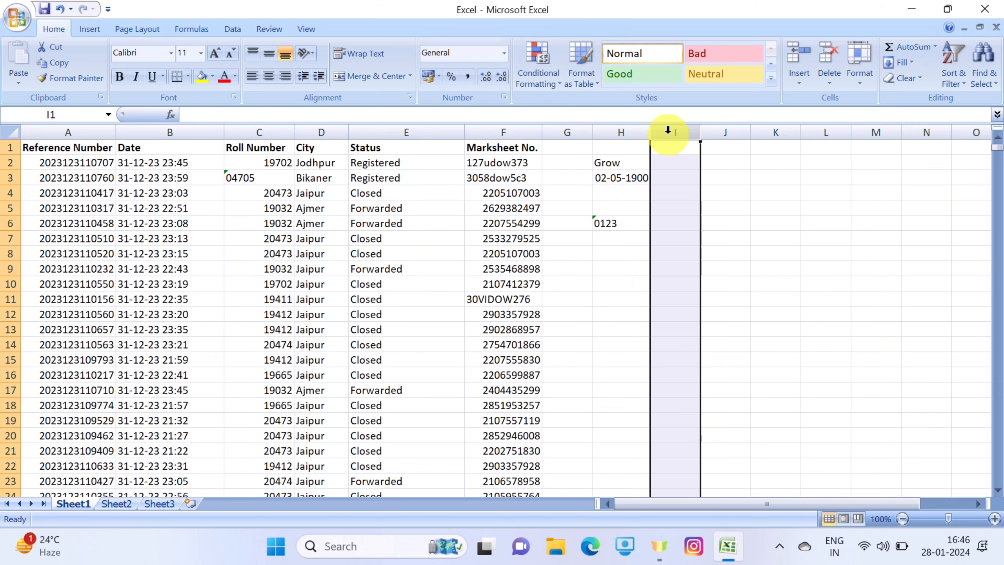
pyautogui.click(503, 55)
pyautogui.click(501, 202)
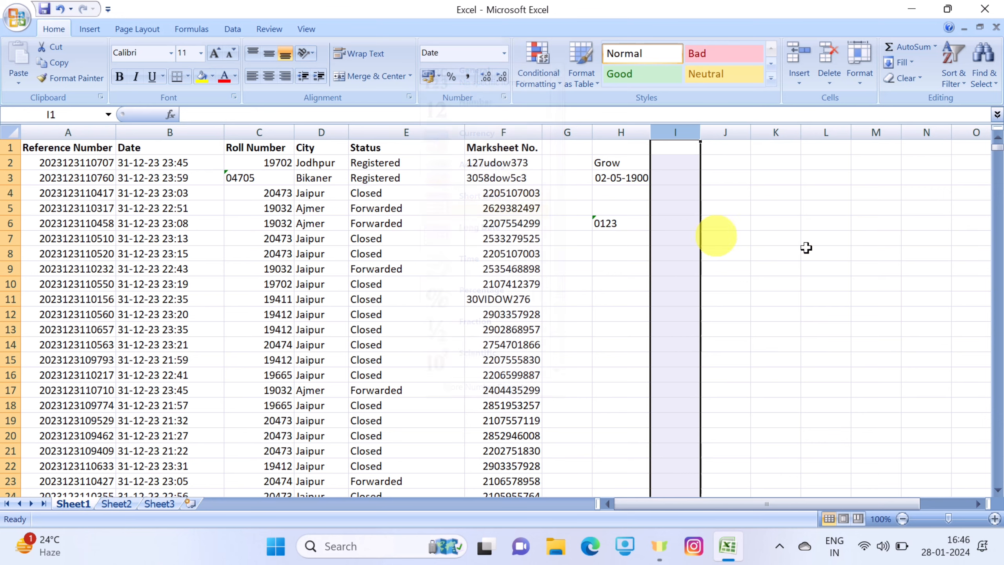
pyautogui.click(806, 245)
# Enter 5 in cell I2 and 1 in cell I3 to show how small numbers convert to dates
pyautogui.click(683, 163)
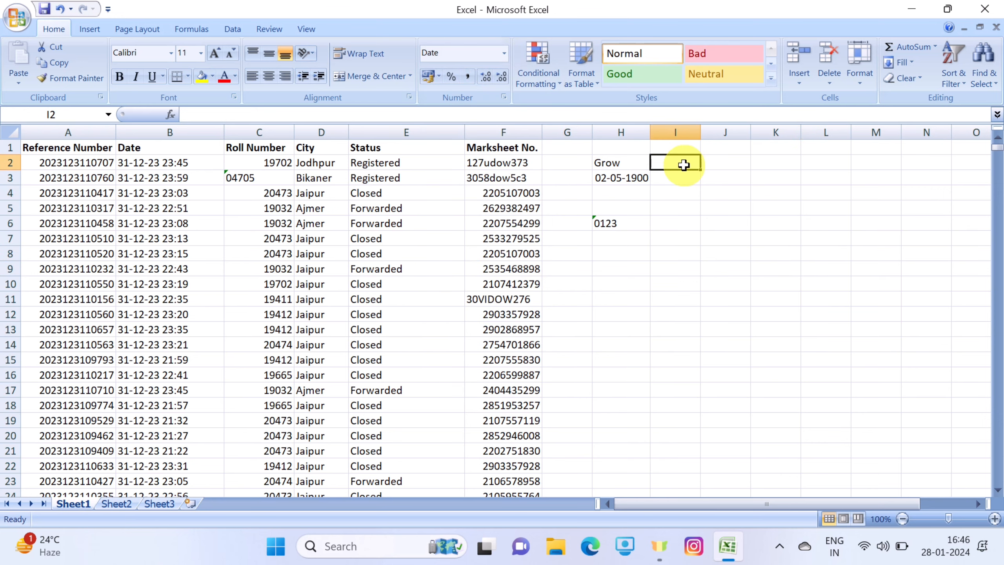
pyautogui.write('5')
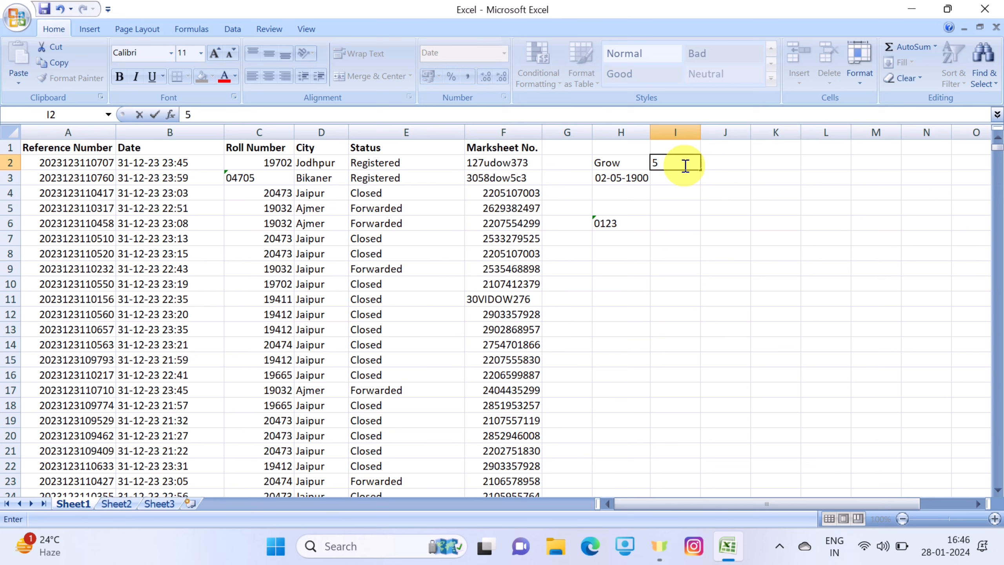
pyautogui.press('Return')
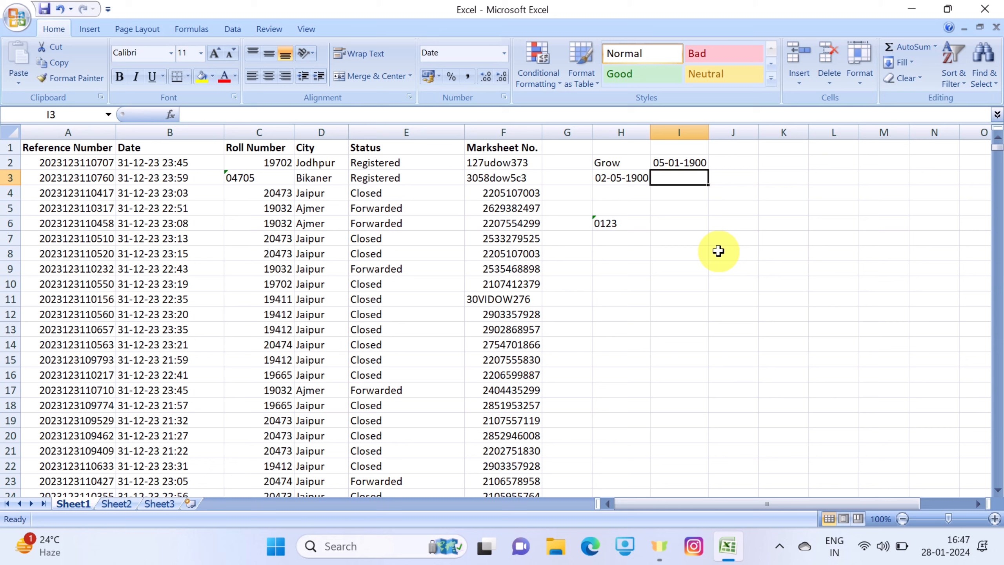
pyautogui.write('1')
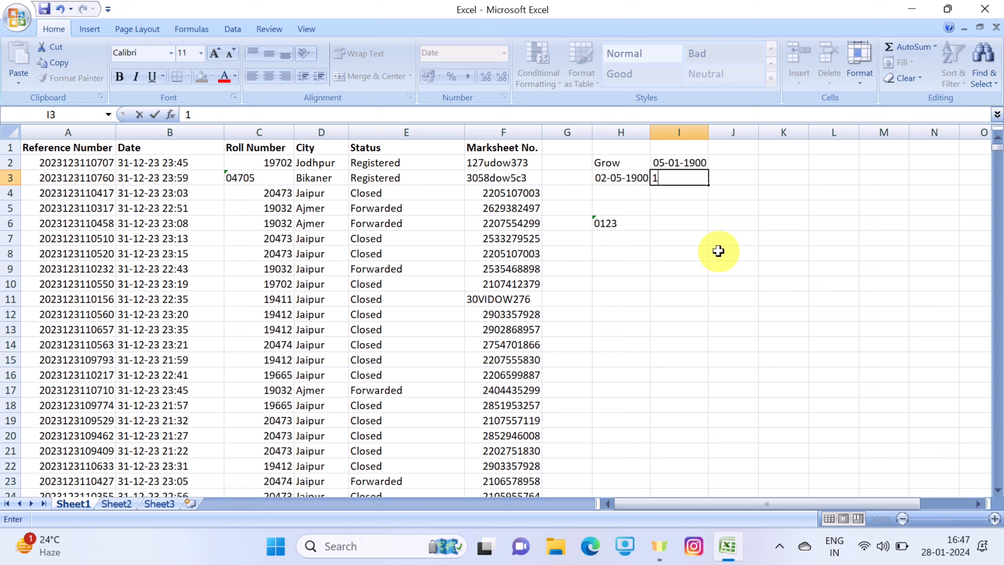
pyautogui.press('Return')
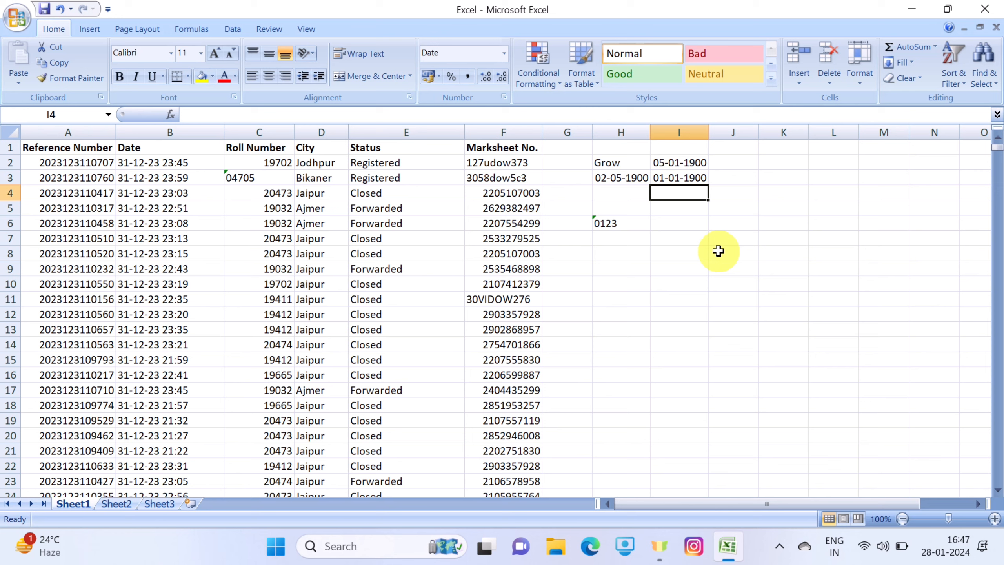
# Enter 44444 in cell I4 and check the date it produces
pyautogui.write('44')
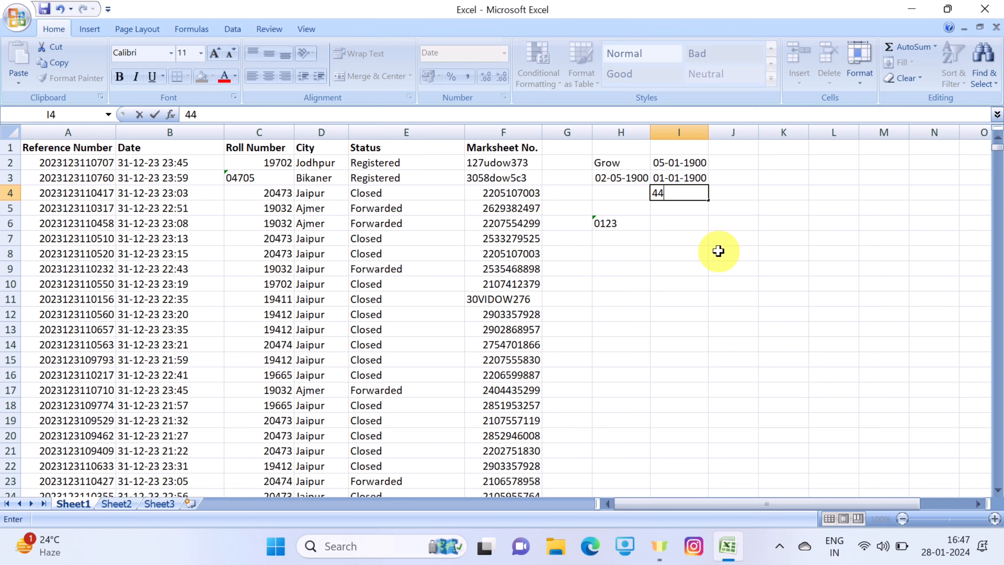
pyautogui.write('444')
pyautogui.press('Return')
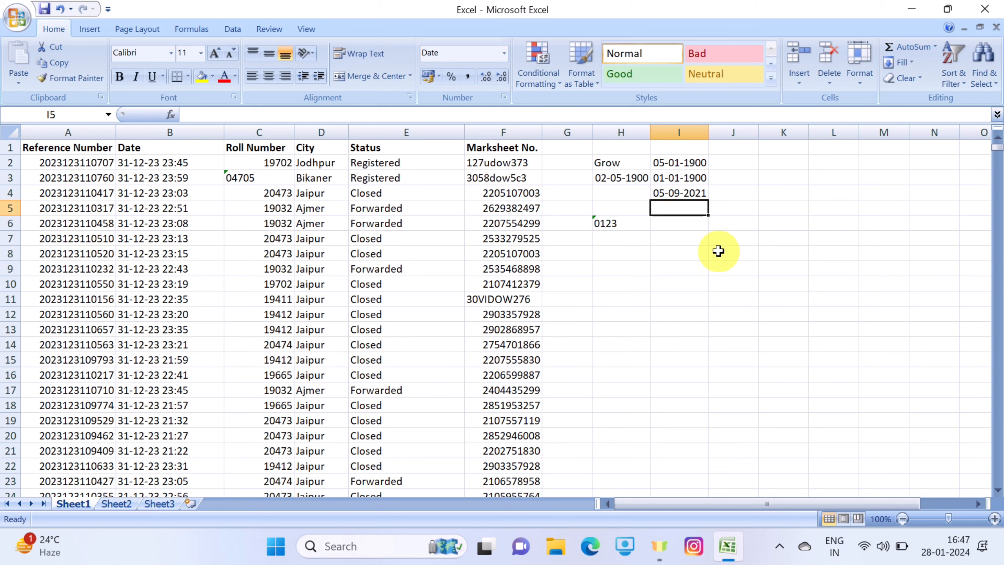
pyautogui.click(695, 193)
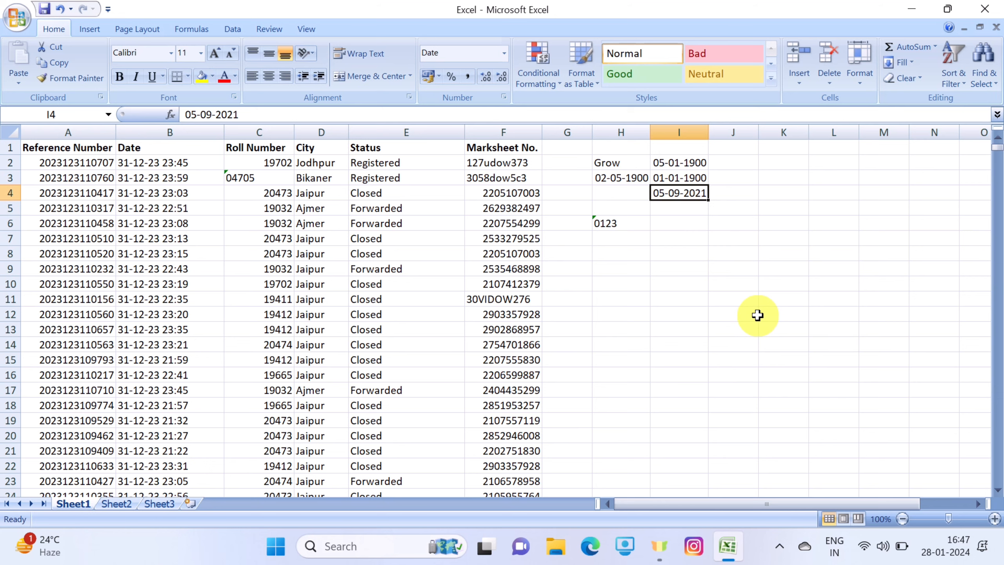
pyautogui.press('Return')
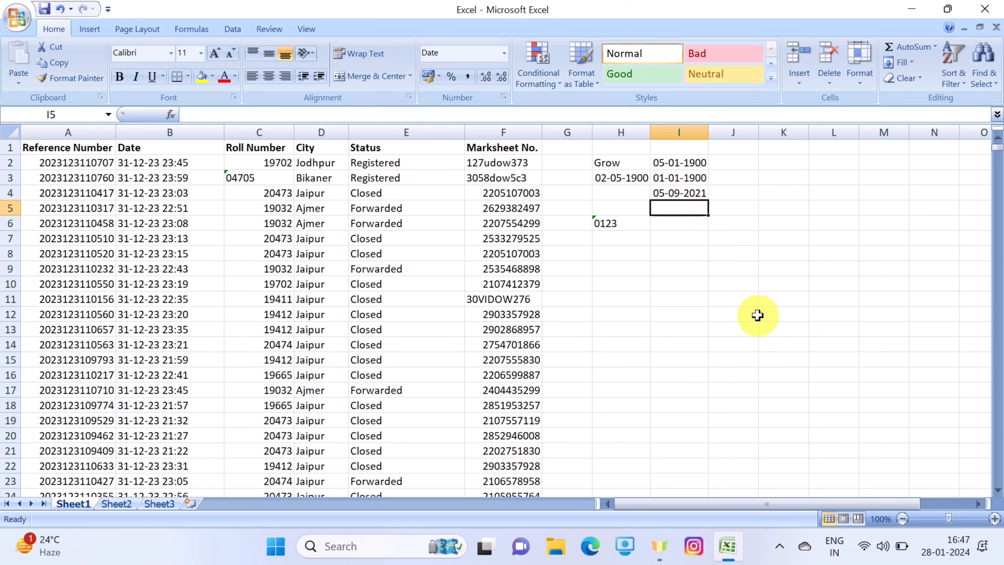
# Enter 45600 in cell I5 and 45300 in cell I6
pyautogui.write('45600')
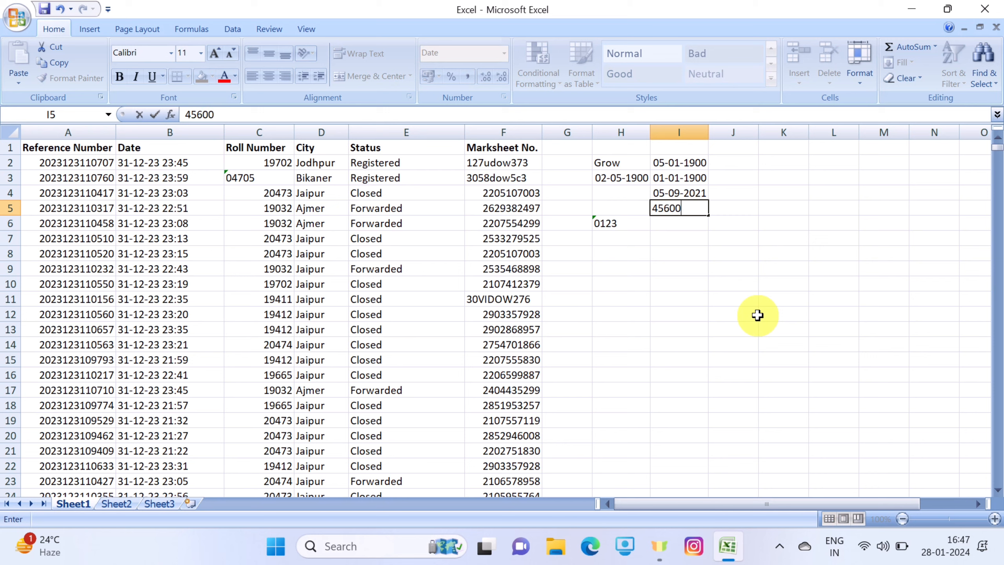
pyautogui.press('Return')
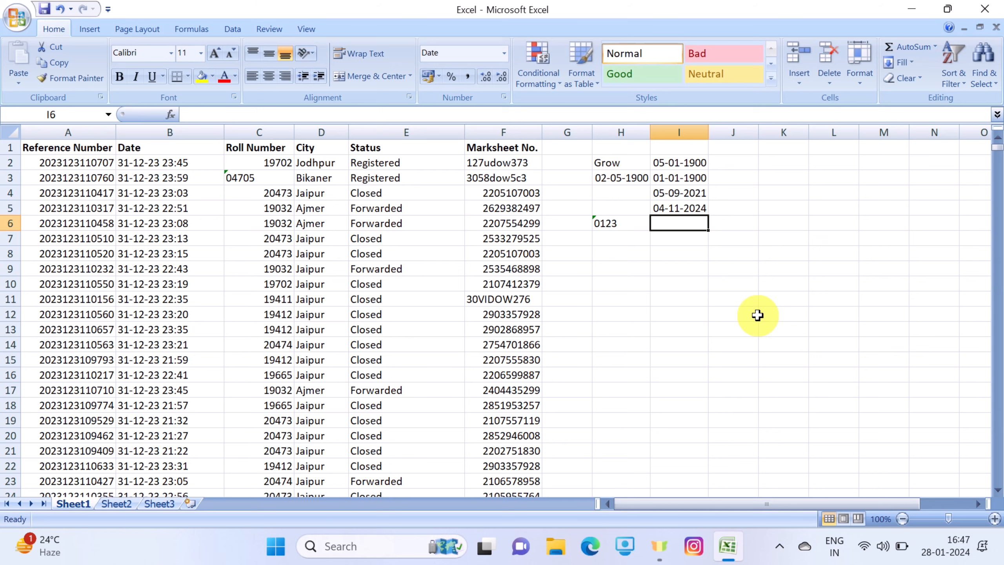
pyautogui.write('453')
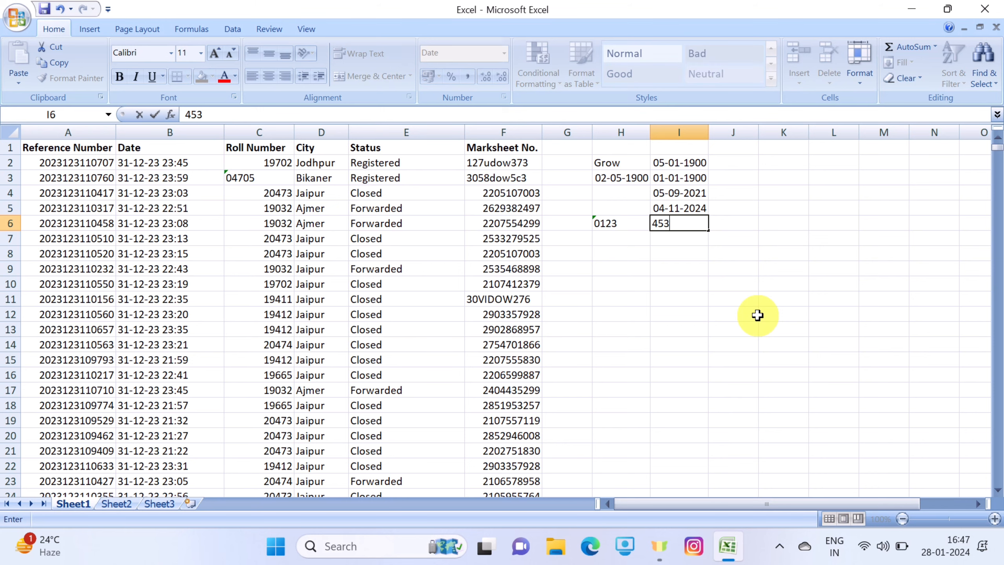
pyautogui.write('00')
pyautogui.press('Return')
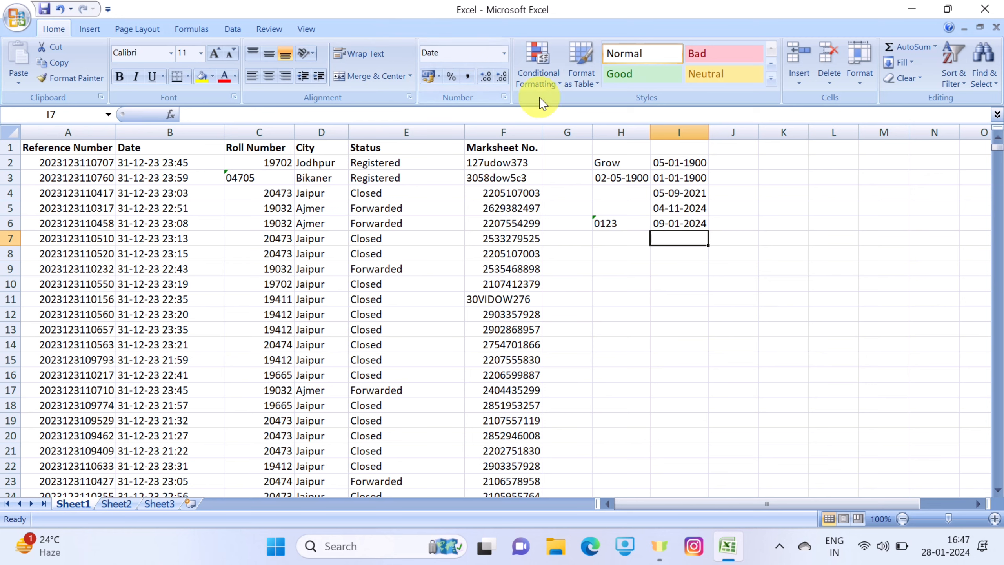
# Change the format of the whole column I to Long Date
pyautogui.click(678, 133)
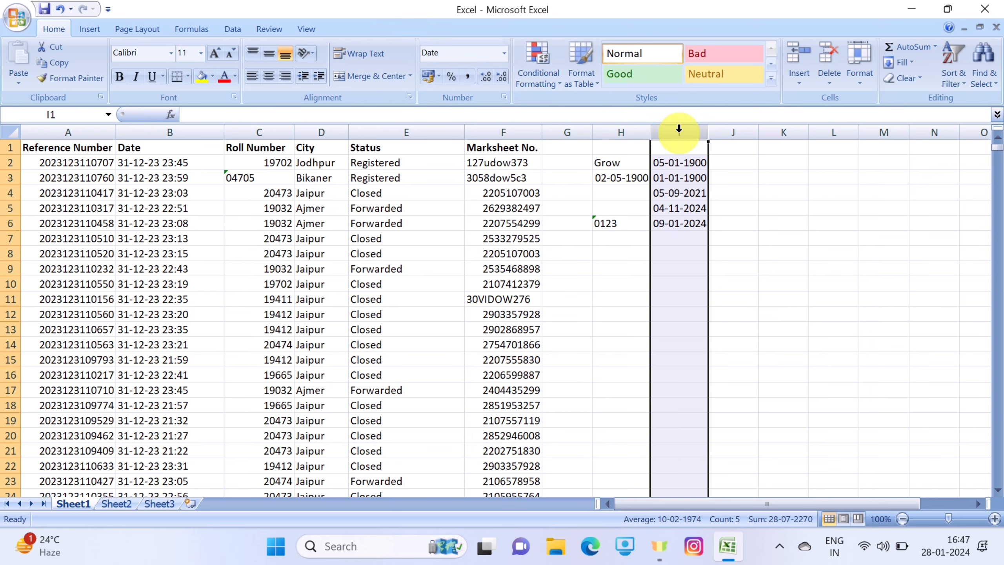
pyautogui.click(504, 53)
pyautogui.click(504, 229)
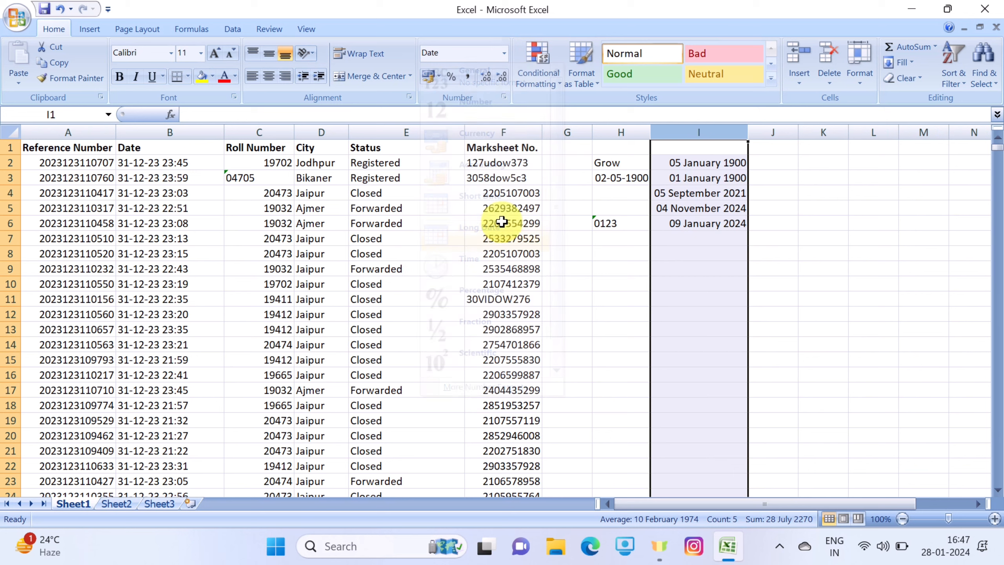
# Try the Time format on cell I6 and switch the cell to the Fraction format
pyautogui.click(674, 225)
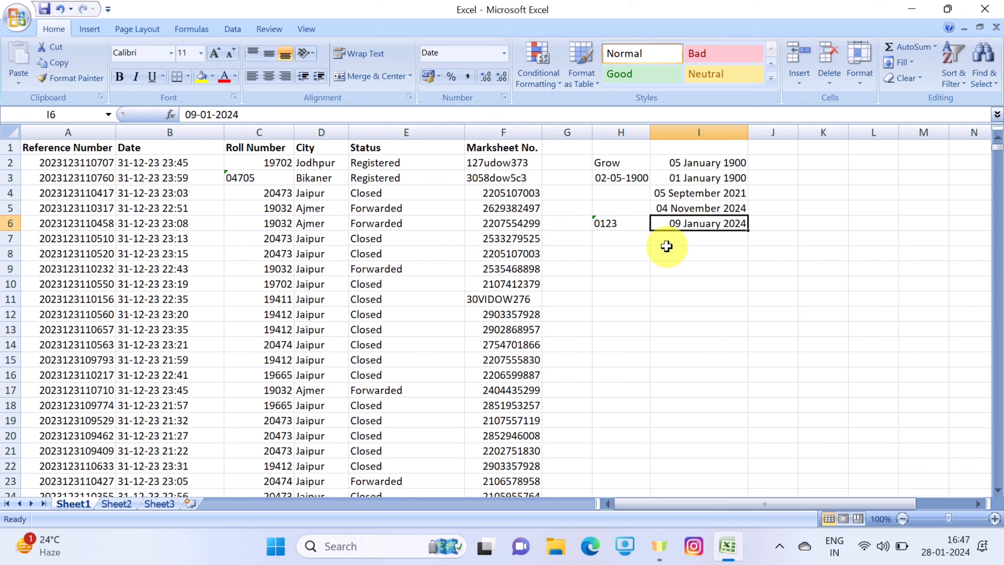
pyautogui.click(503, 53)
pyautogui.click(507, 266)
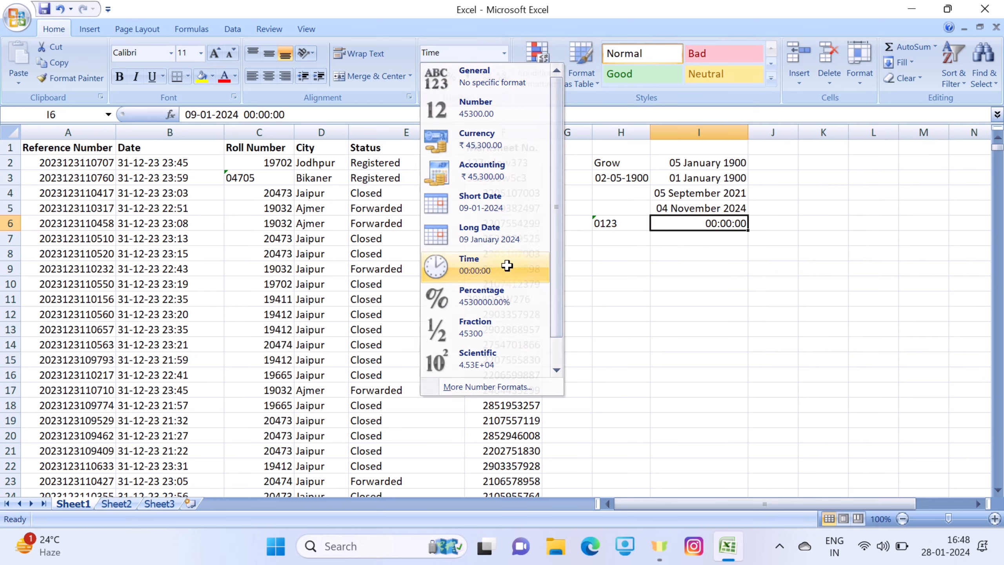
pyautogui.click(503, 53)
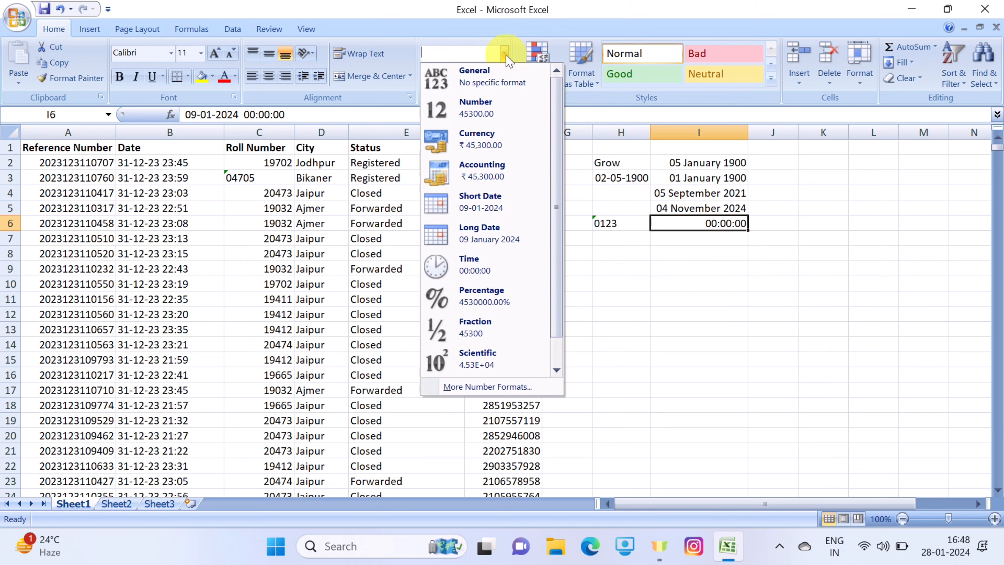
pyautogui.click(489, 328)
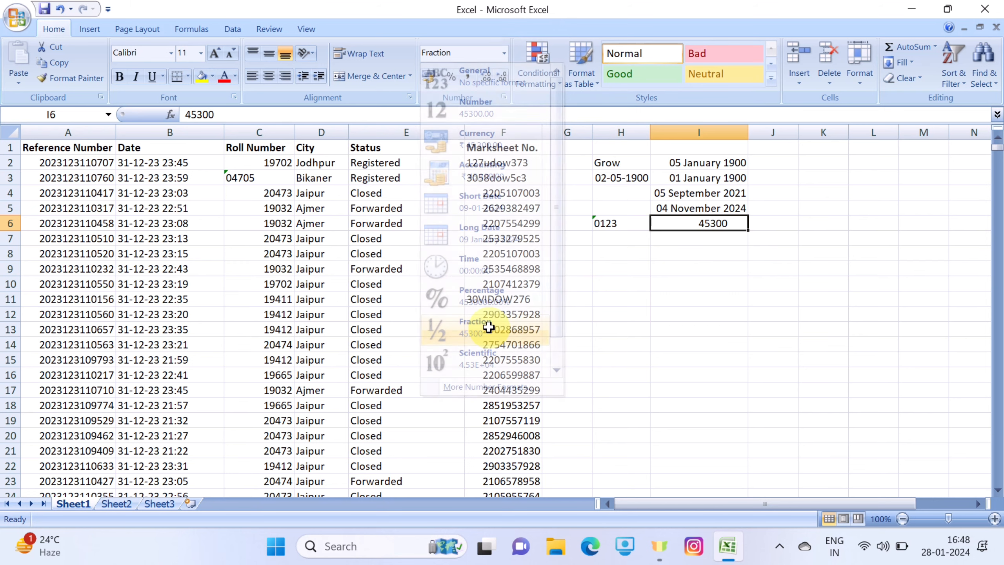
# Examine the Custom, Text, Date, Accounting and Scientific categories in the full number format settings for cell I6, and leave without applying any
pyautogui.click(505, 53)
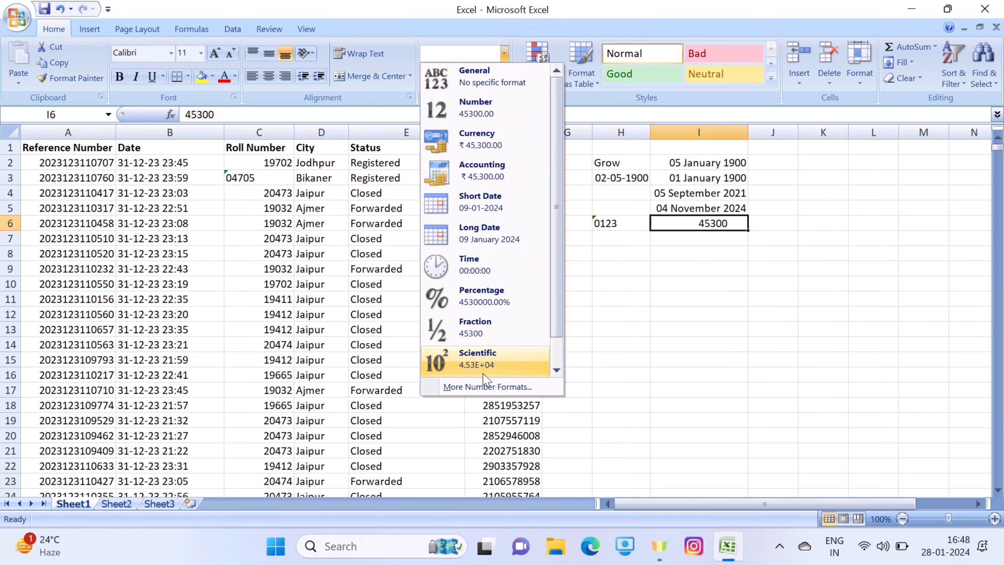
pyautogui.moveTo(556, 210); pyautogui.dragTo(550, 292)
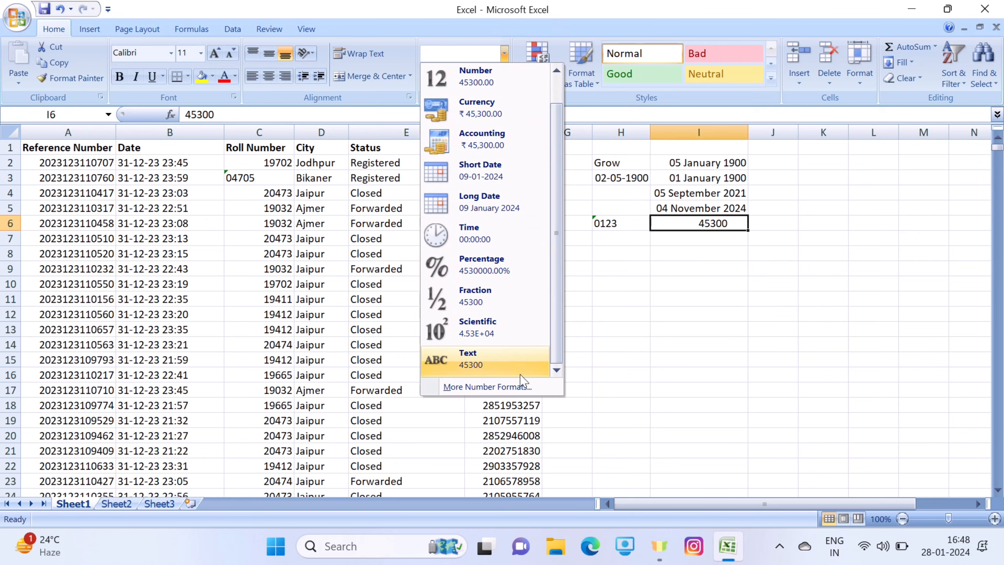
pyautogui.click(520, 387)
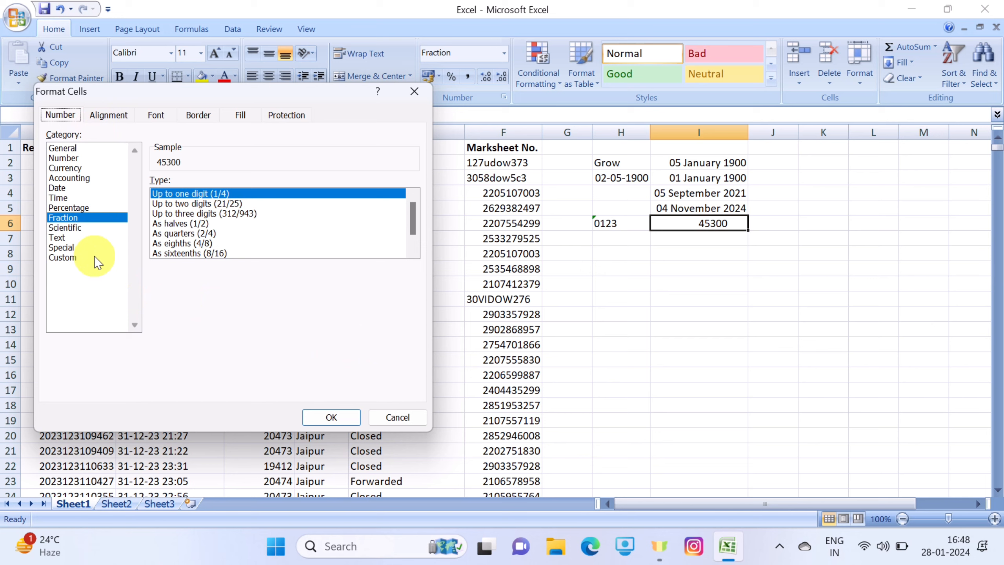
pyautogui.click(79, 257)
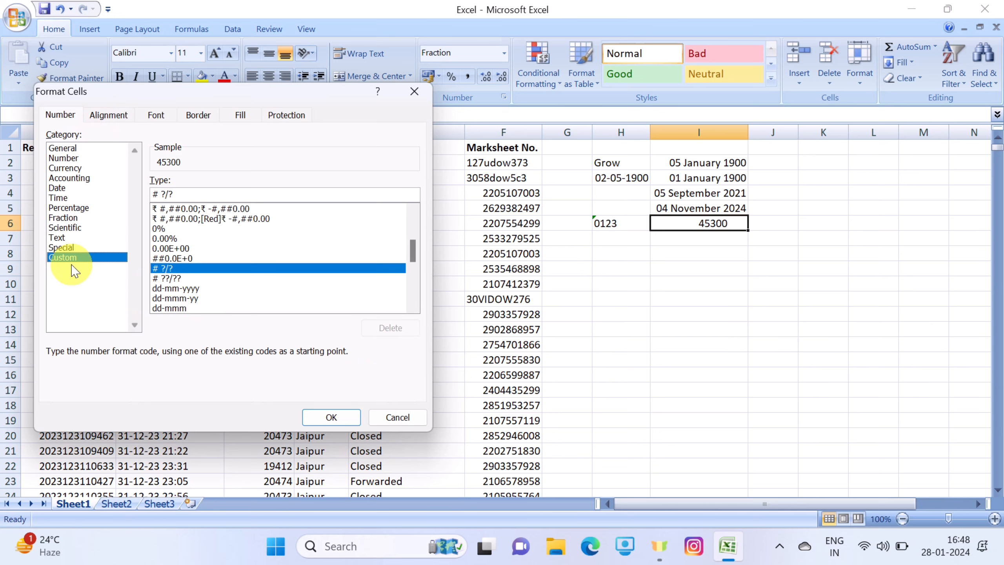
pyautogui.click(67, 240)
pyautogui.click(58, 187)
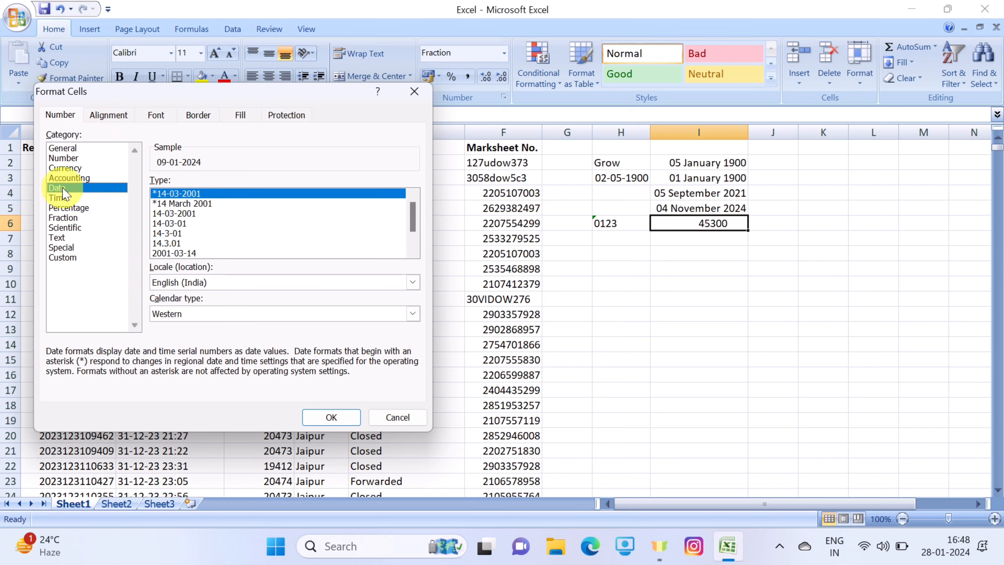
pyautogui.click(69, 178)
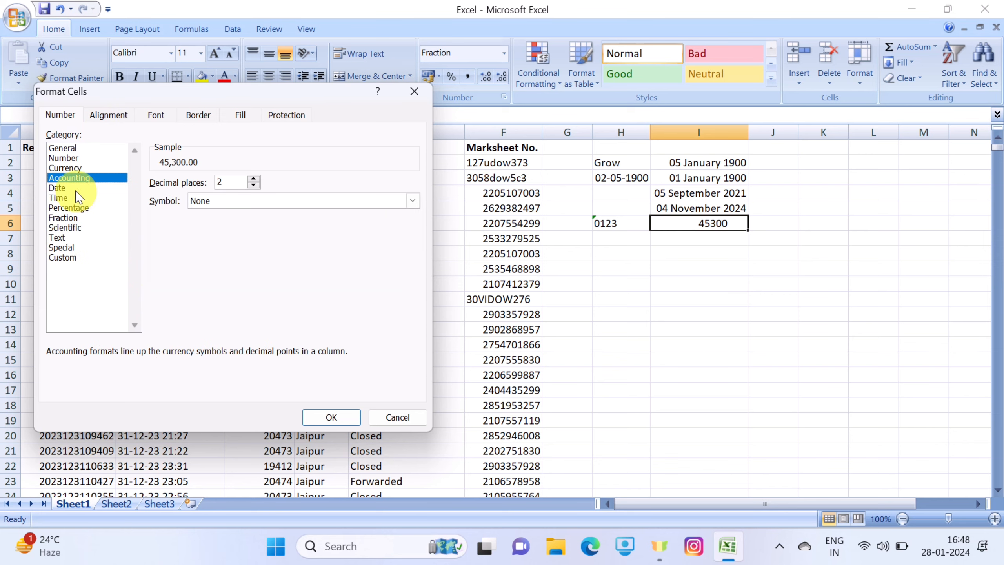
pyautogui.click(59, 188)
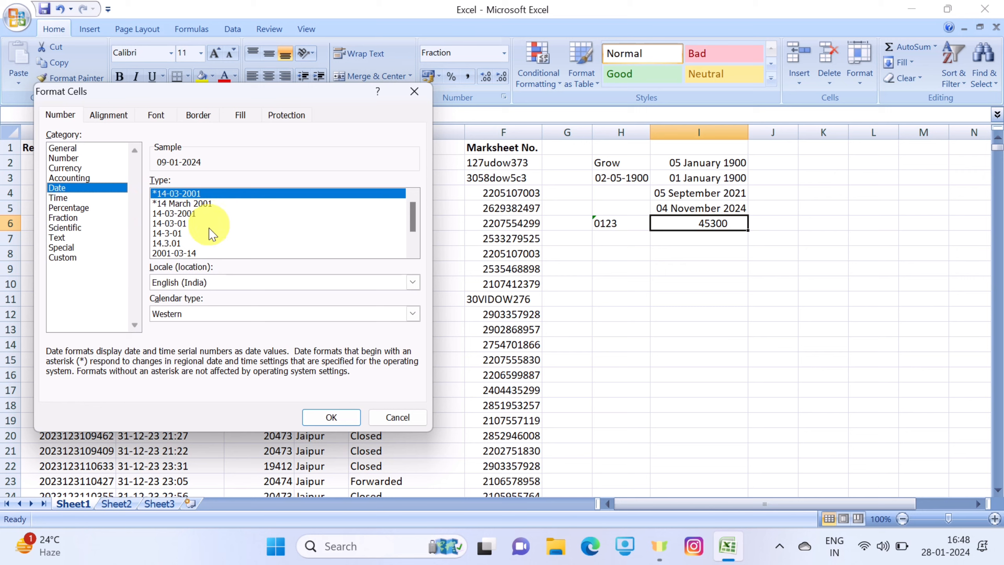
pyautogui.moveTo(410, 218); pyautogui.dragTo(410, 228)
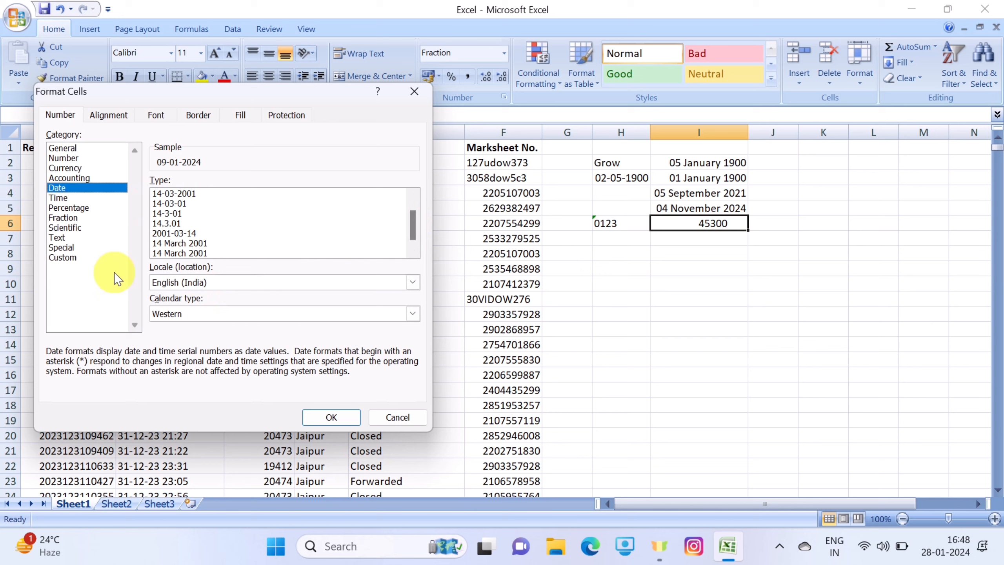
pyautogui.click(77, 227)
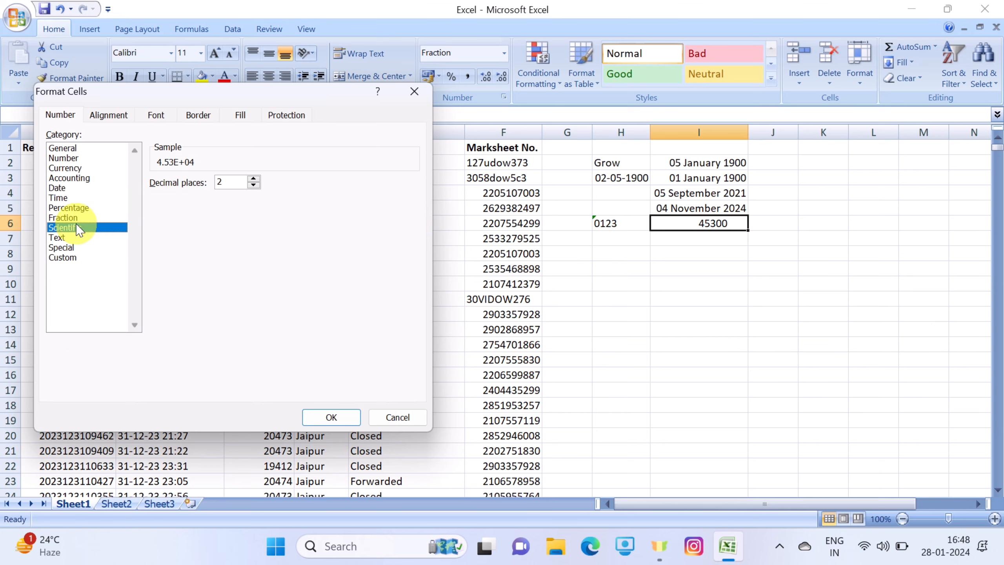
pyautogui.click(423, 92)
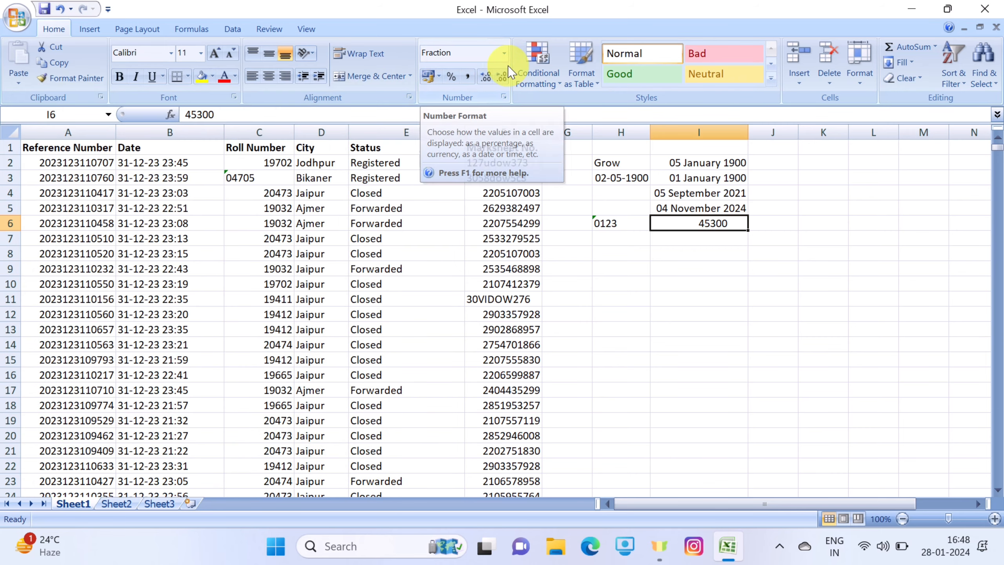
# Try the Currency format on the whole column I and switch the column to the Number format
pyautogui.click(699, 273)
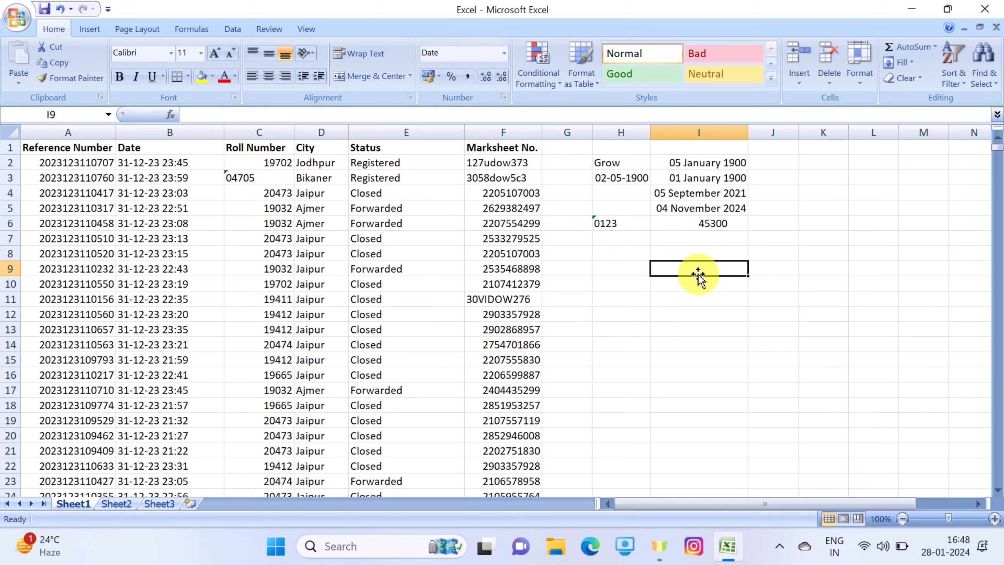
pyautogui.click(698, 132)
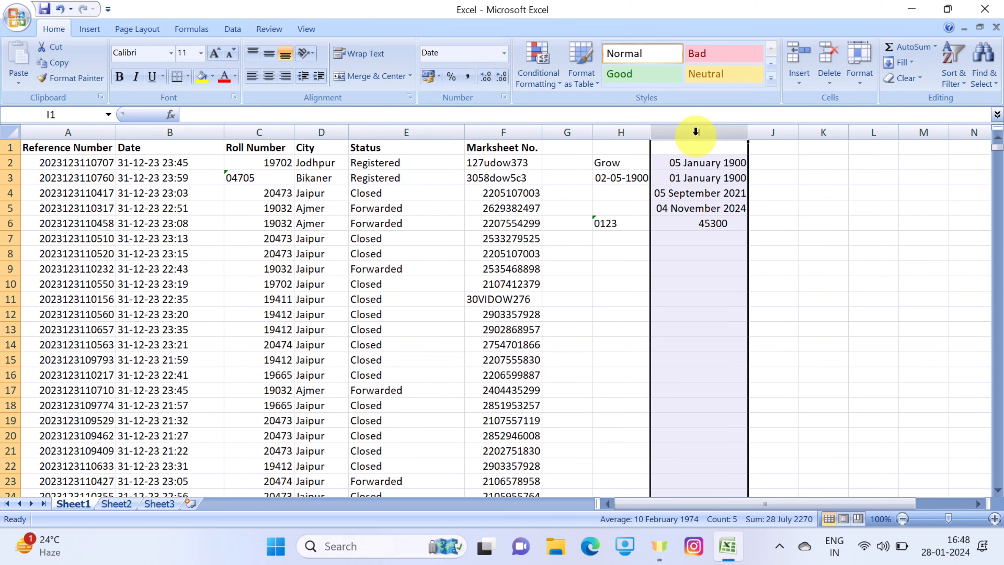
pyautogui.click(504, 53)
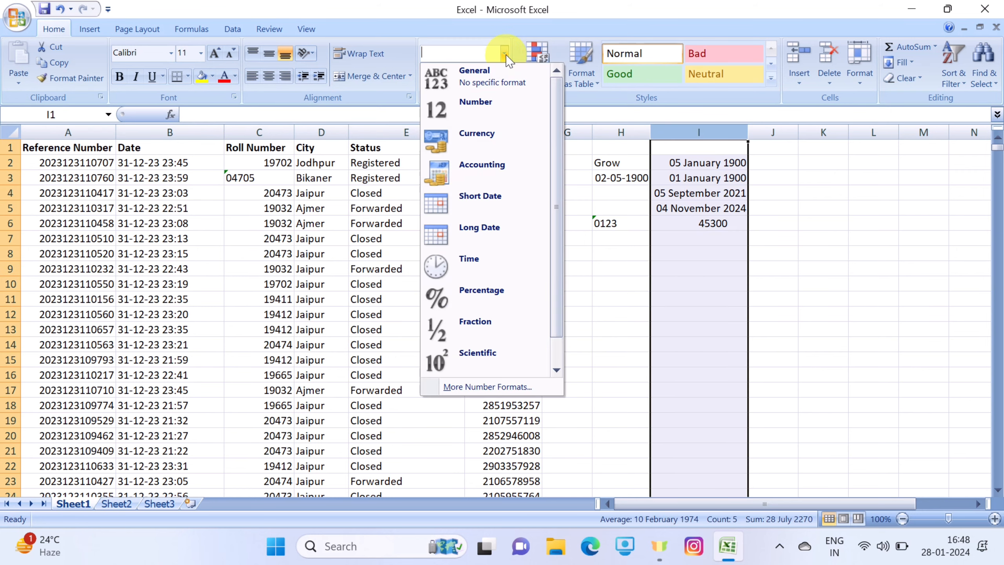
pyautogui.click(507, 143)
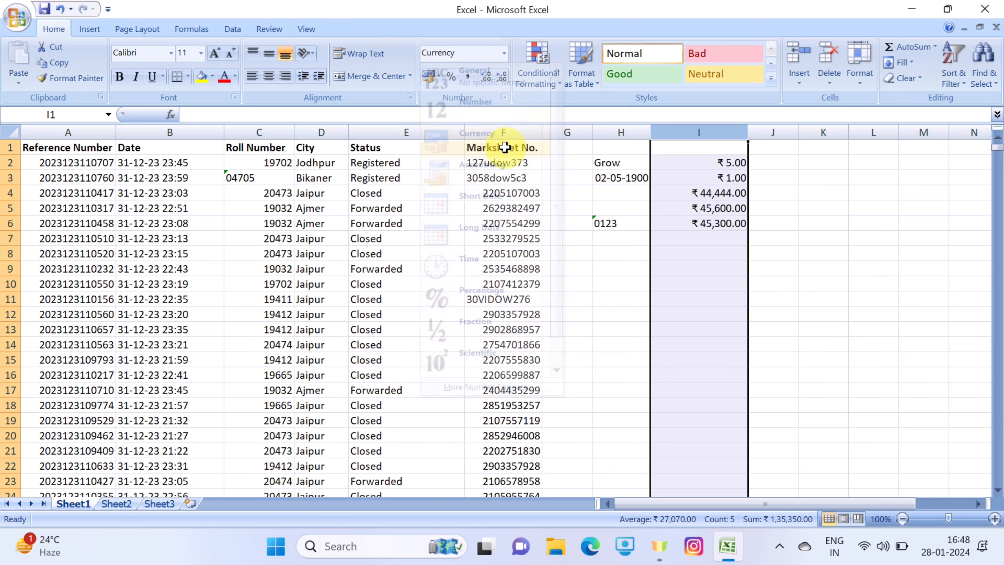
pyautogui.click(501, 56)
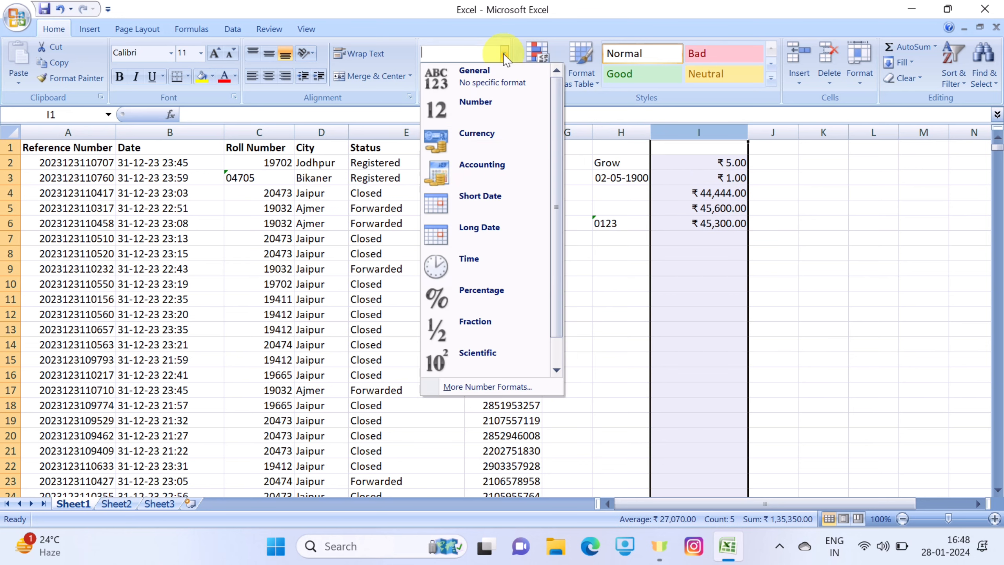
pyautogui.click(501, 107)
pyautogui.click(721, 239)
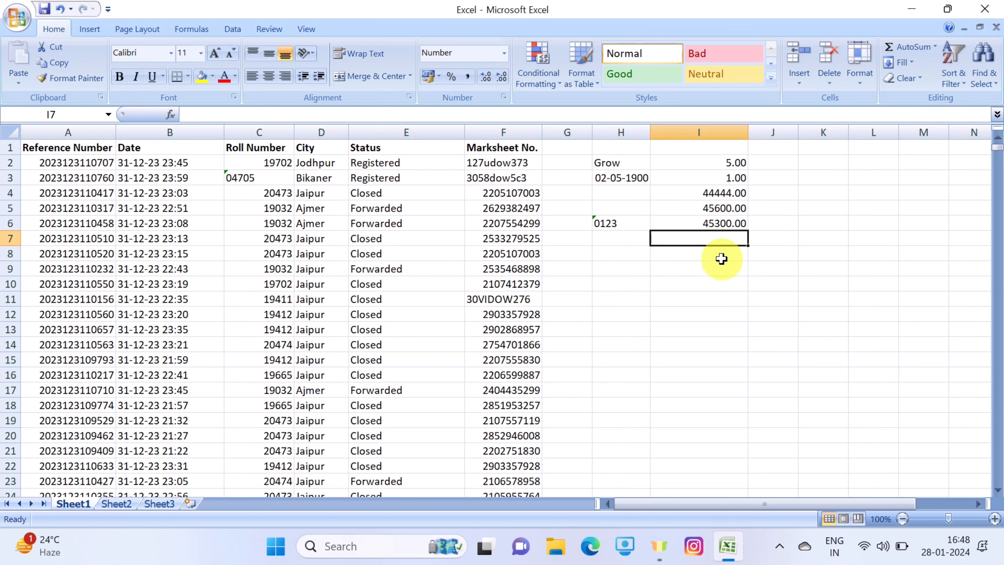
# Increase cell I6 to seven decimal places and reduce it to a whole number without decimals
pyautogui.click(707, 223)
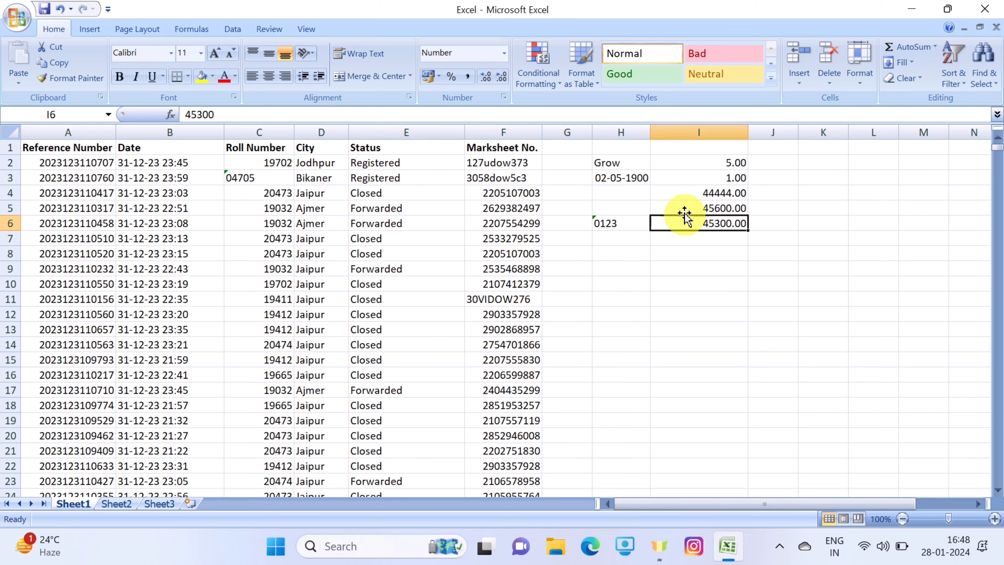
pyautogui.click(486, 79)
pyautogui.click(485, 79)
pyautogui.click(485, 79)
pyautogui.click(486, 80)
pyautogui.click(486, 79)
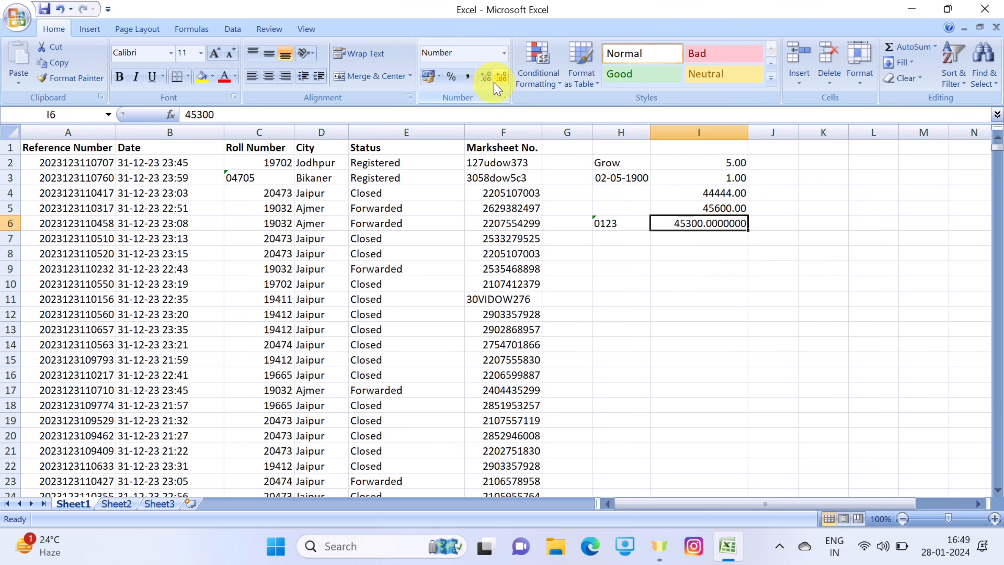
pyautogui.click(498, 81)
pyautogui.click(498, 81)
pyautogui.click(497, 81)
pyautogui.click(498, 81)
pyautogui.click(498, 81)
pyautogui.click(497, 81)
pyautogui.click(498, 81)
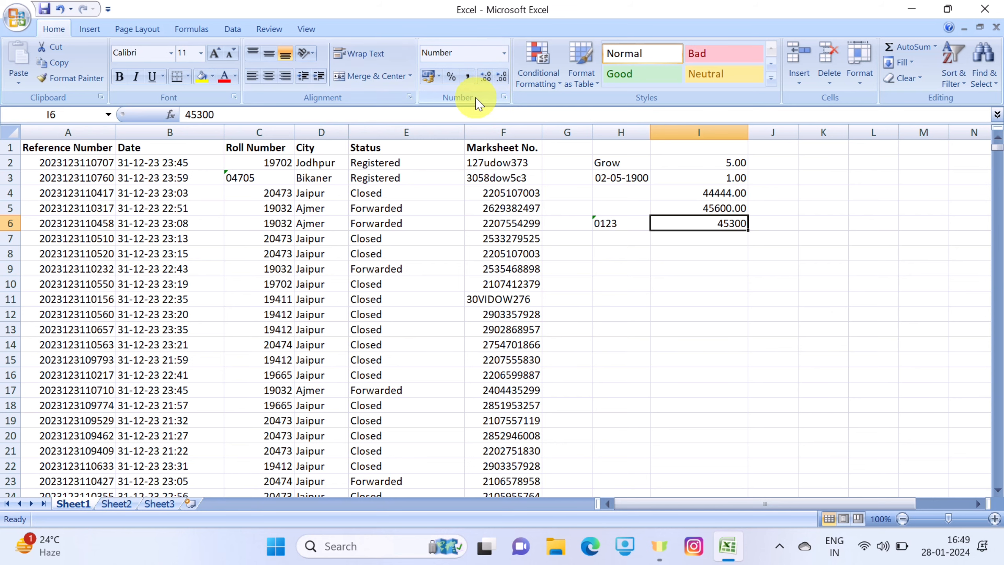
# Open the list of number formats for cell I6
pyautogui.click(504, 52)
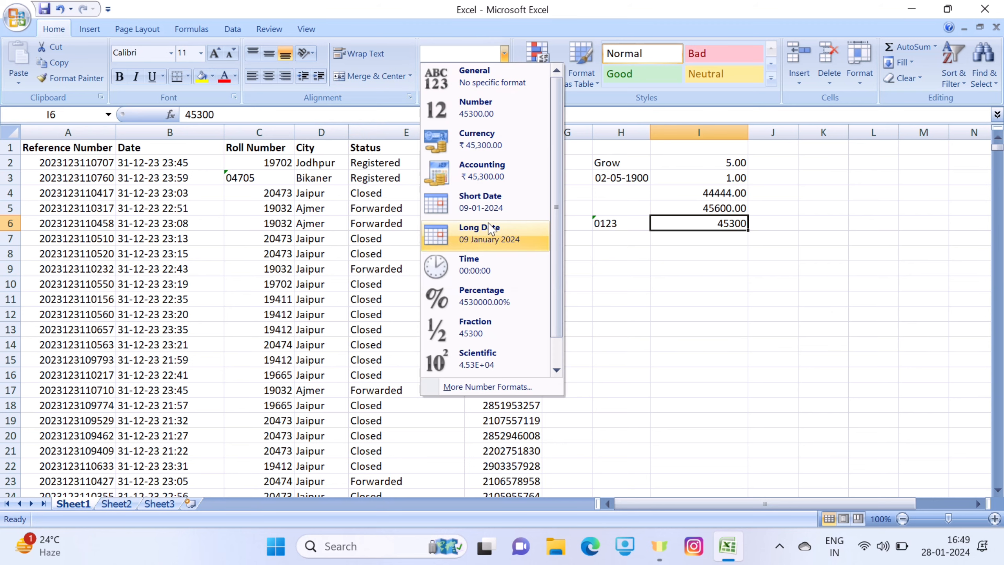